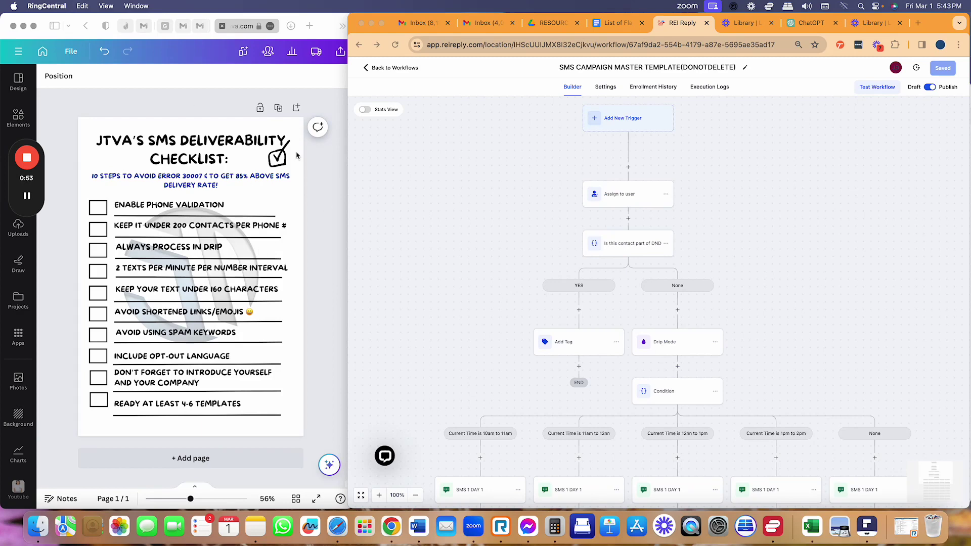
- Glance at the Canva checklist, then leave the workflow builder for the workflows list
{"action": "left_click", "coordinate": [188, 215]}
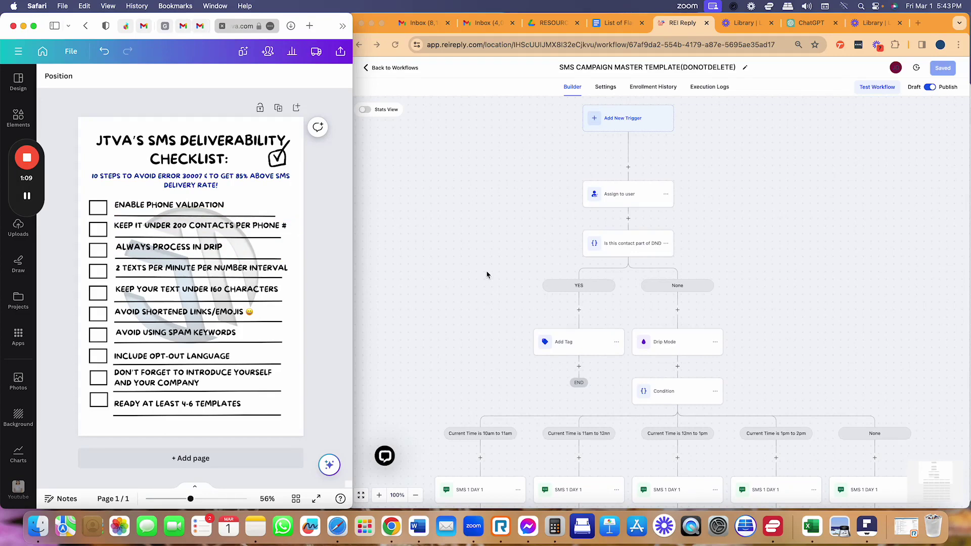
{"action": "left_click", "coordinate": [500, 135]}
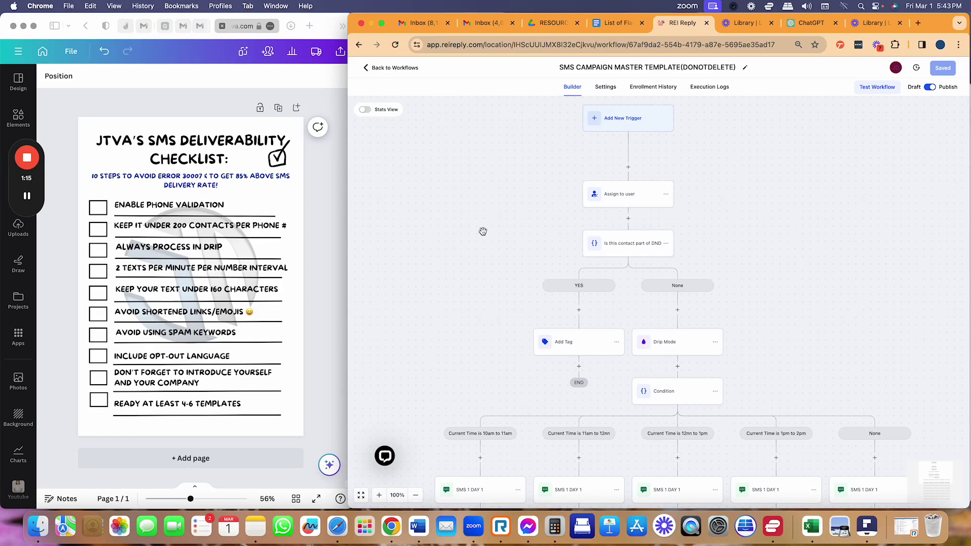
{"action": "left_click", "coordinate": [408, 71]}
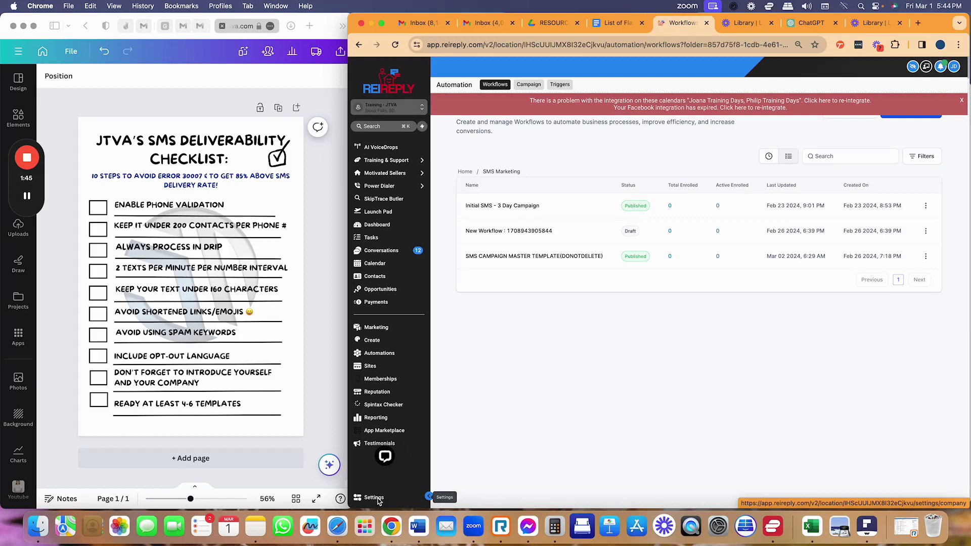
- Open Settings and review the General option validating phone numbers on the first SMS to new contacts
{"action": "left_click", "coordinate": [377, 499]}
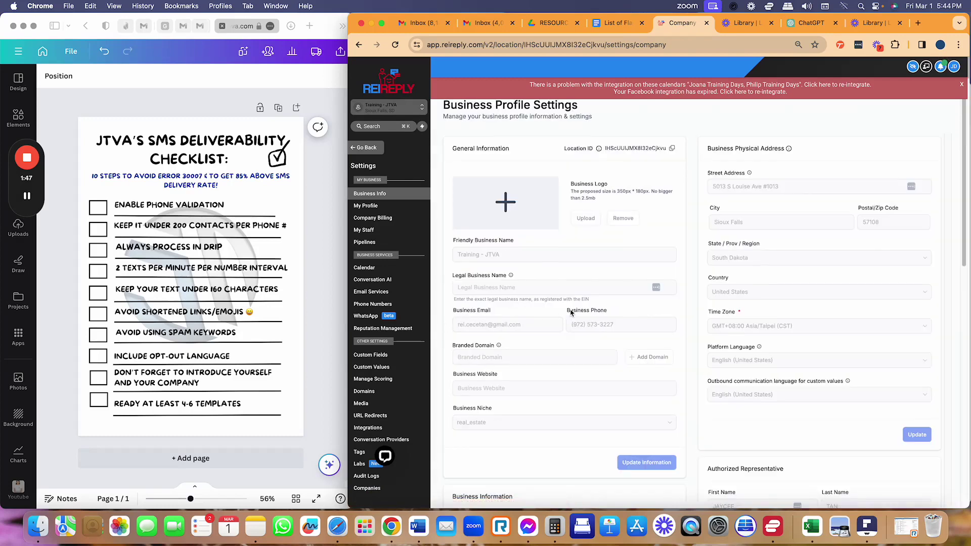
{"action": "scroll", "coordinate": [571, 313], "scroll_direction": "down", "scroll_amount": 15}
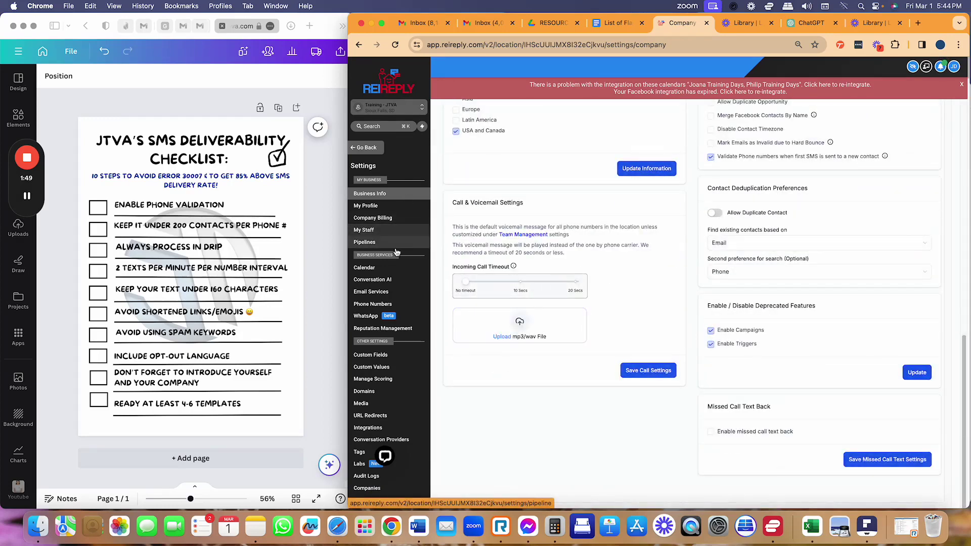
{"action": "scroll", "coordinate": [697, 281], "scroll_direction": "up", "scroll_amount": 1}
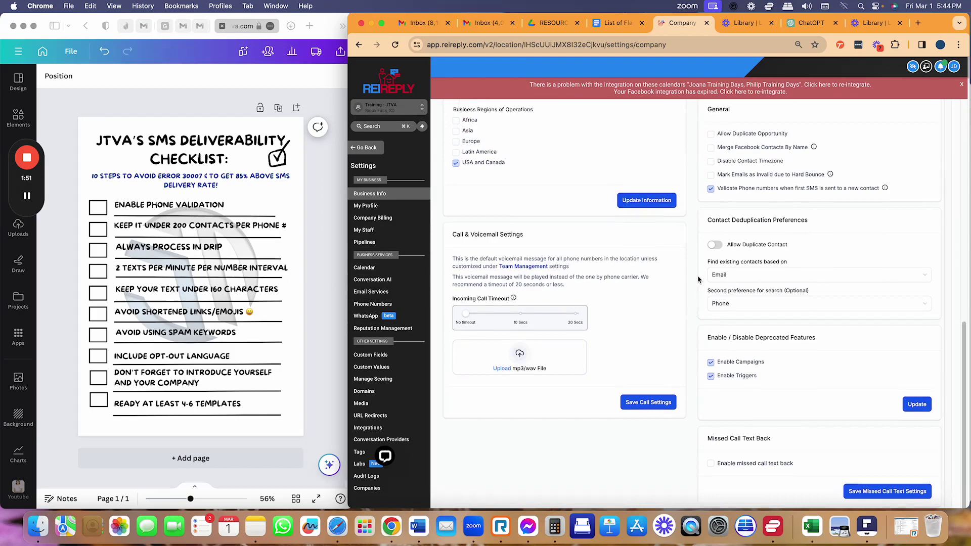
{"action": "scroll", "coordinate": [698, 280], "scroll_direction": "up", "scroll_amount": 2}
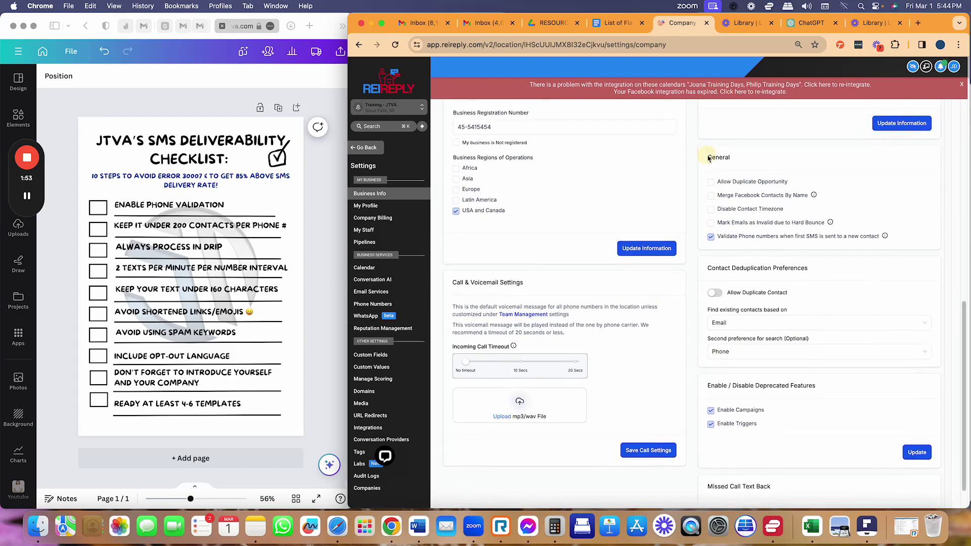
{"action": "scroll", "coordinate": [737, 198], "scroll_direction": "down", "scroll_amount": 1}
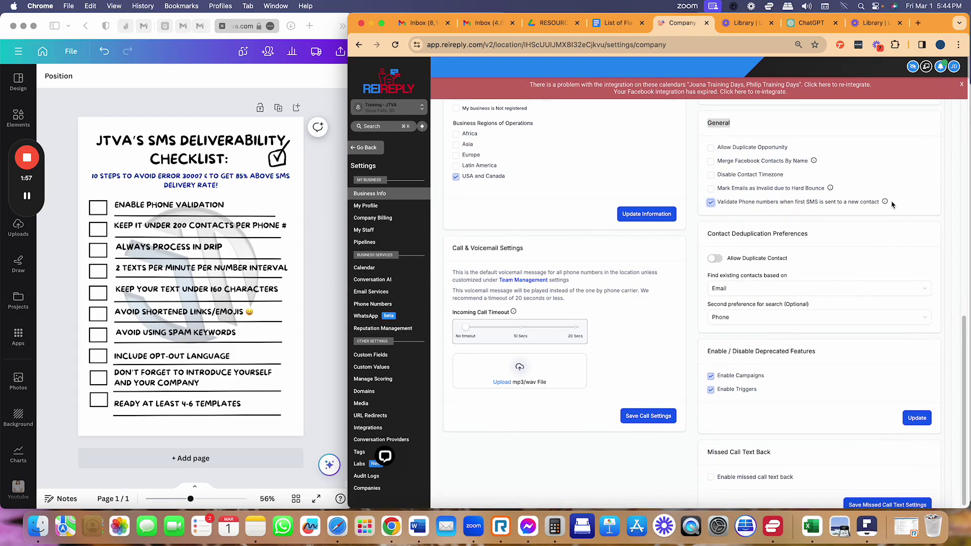
{"action": "mouse_move", "coordinate": [886, 202]}
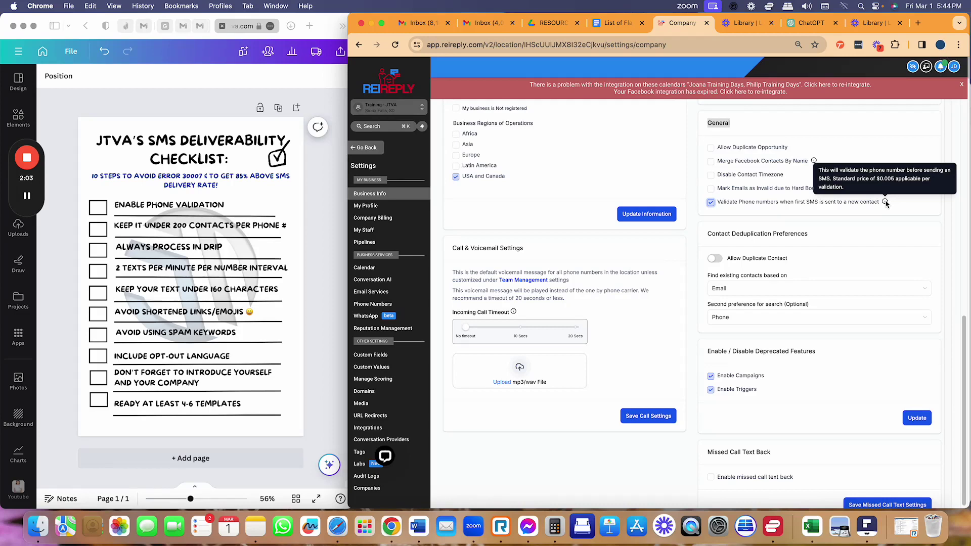
- Work out 0.005 × 500 in Calculator for the cost of validating 500 contacts, then return to Chrome
{"action": "left_click", "coordinate": [555, 526]}
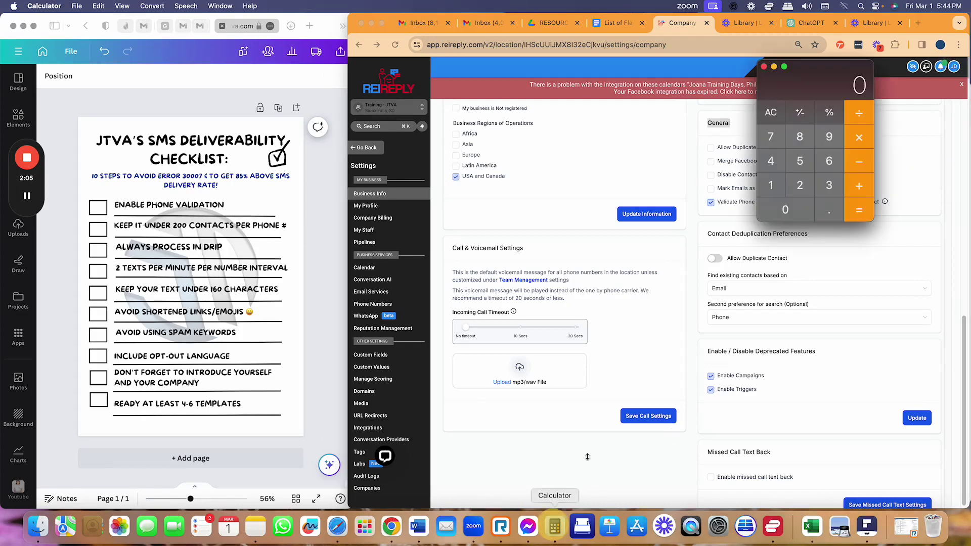
{"action": "type", "text": "0.005"}
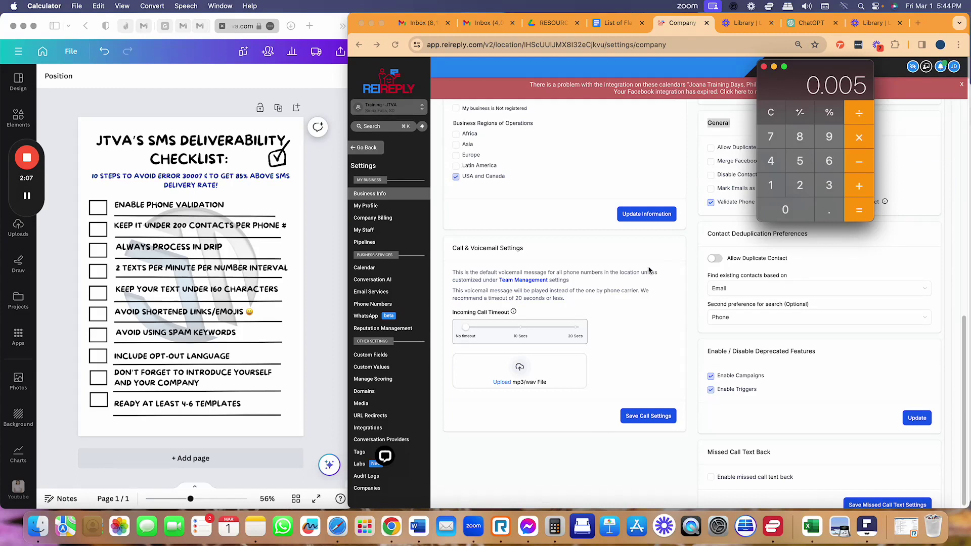
{"action": "key", "text": "asterisk"}
{"action": "type", "text": "500"}
{"action": "key", "text": "plus"}
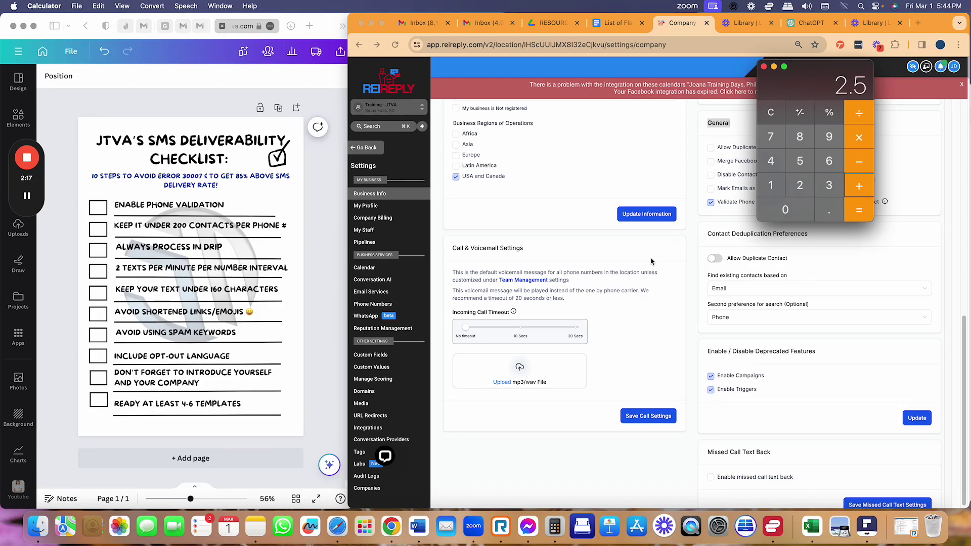
{"action": "left_click", "coordinate": [506, 209]}
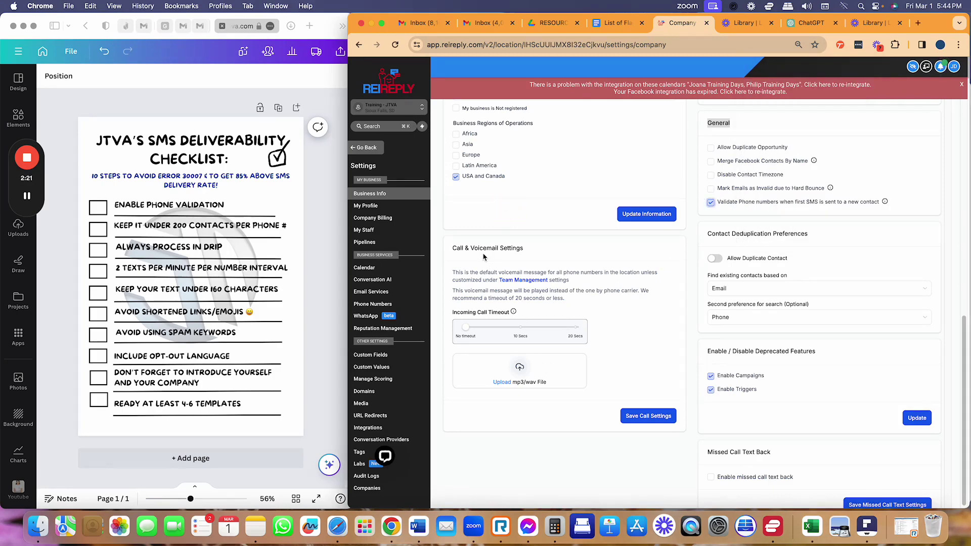
- Go back to the workflows and open SMS CAMPAIGN MASTER TEMPLATE(DONOTDELETE) from the SMS Marketing folder
{"action": "left_click", "coordinate": [375, 152]}
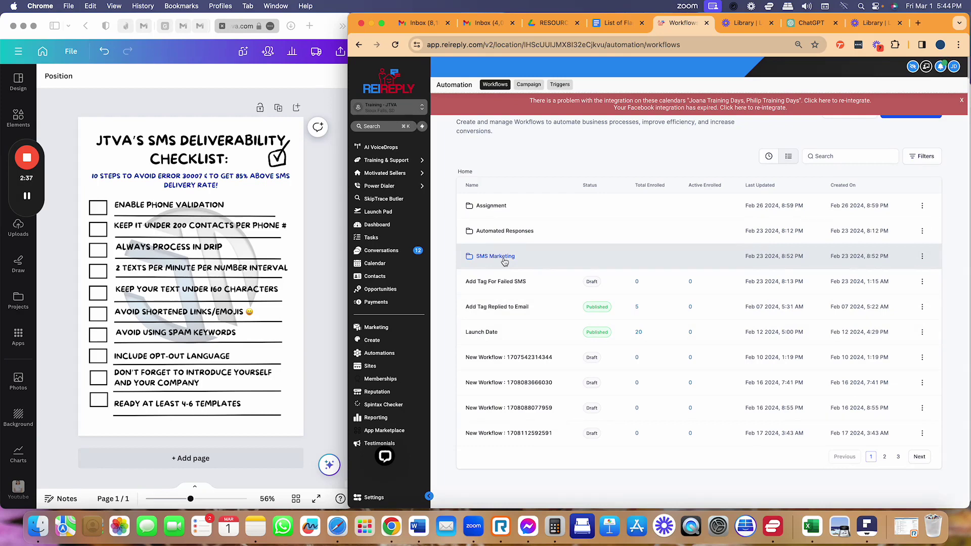
{"action": "left_click", "coordinate": [505, 260]}
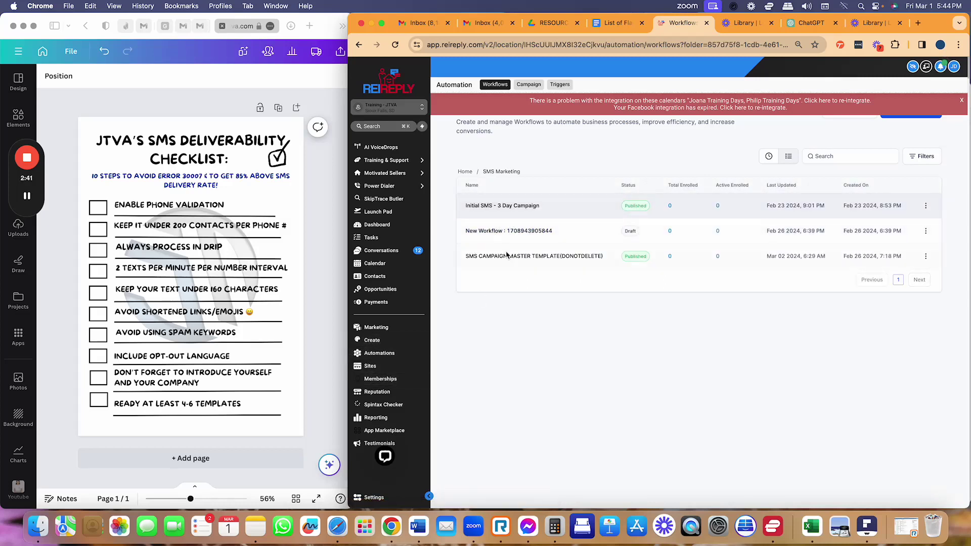
{"action": "left_click", "coordinate": [512, 257]}
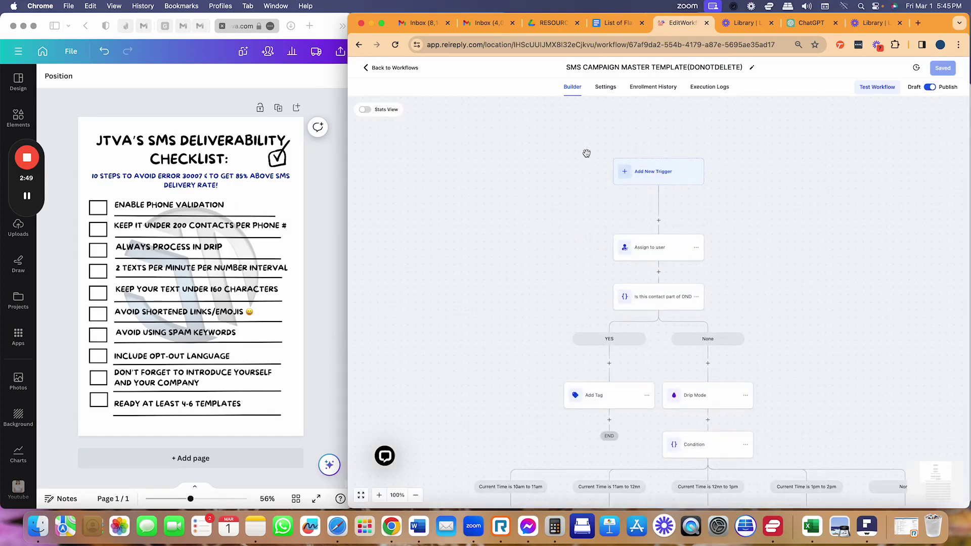
- Add a new Twilio Validation Error trigger, found by searching 'error'
{"action": "left_click_drag", "start_coordinate": [587, 154], "coordinate": [455, 126]}
{"action": "left_click_drag", "start_coordinate": [615, 130], "coordinate": [787, 168]}
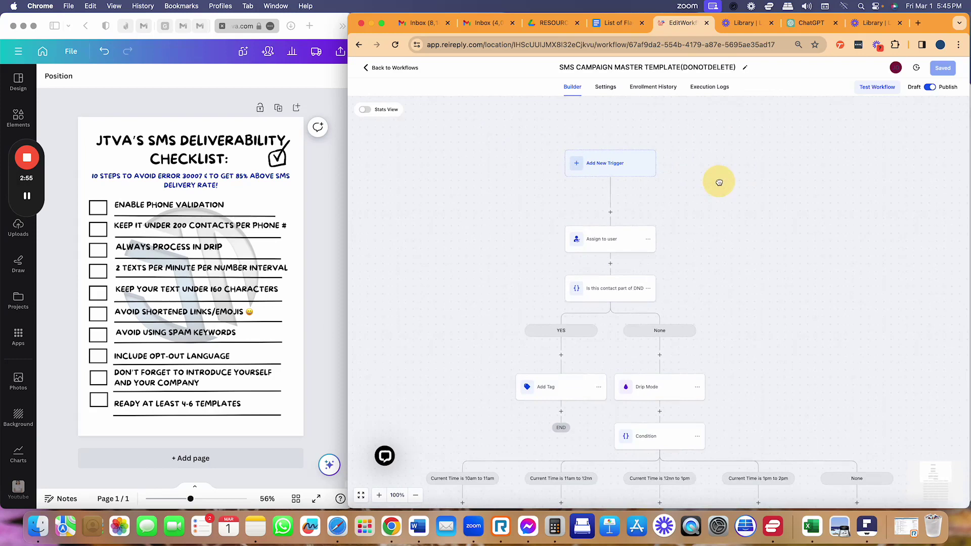
{"action": "left_click", "coordinate": [634, 173]}
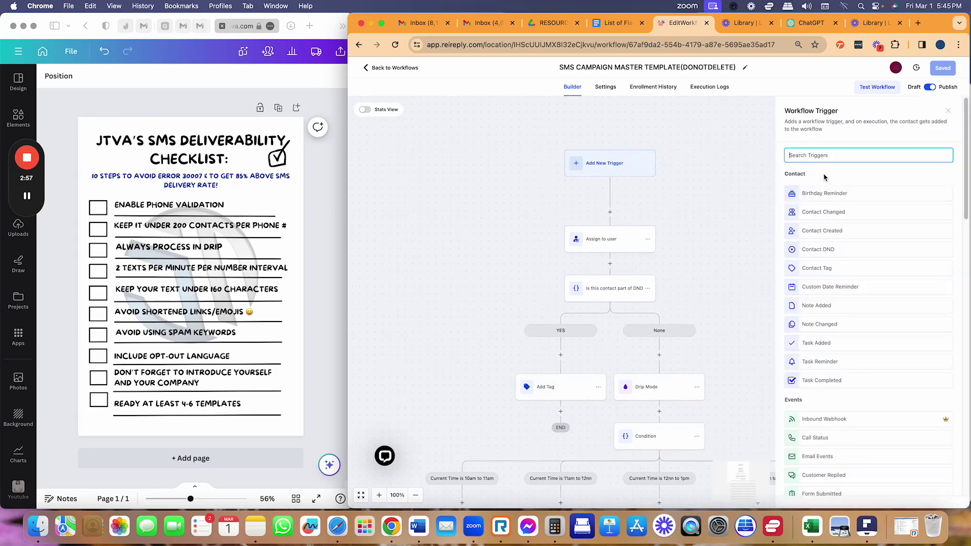
{"action": "left_click", "coordinate": [823, 157]}
{"action": "type", "text": "error"}
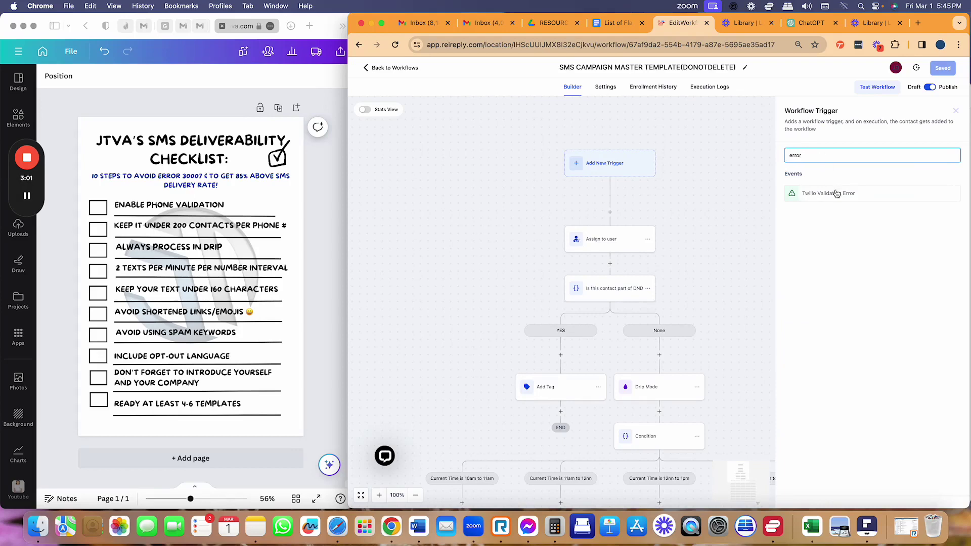
{"action": "left_click", "coordinate": [837, 193]}
- Filter the trigger on Error is Not Valid and SMS Incapable, then save it
{"action": "left_click", "coordinate": [667, 226]}
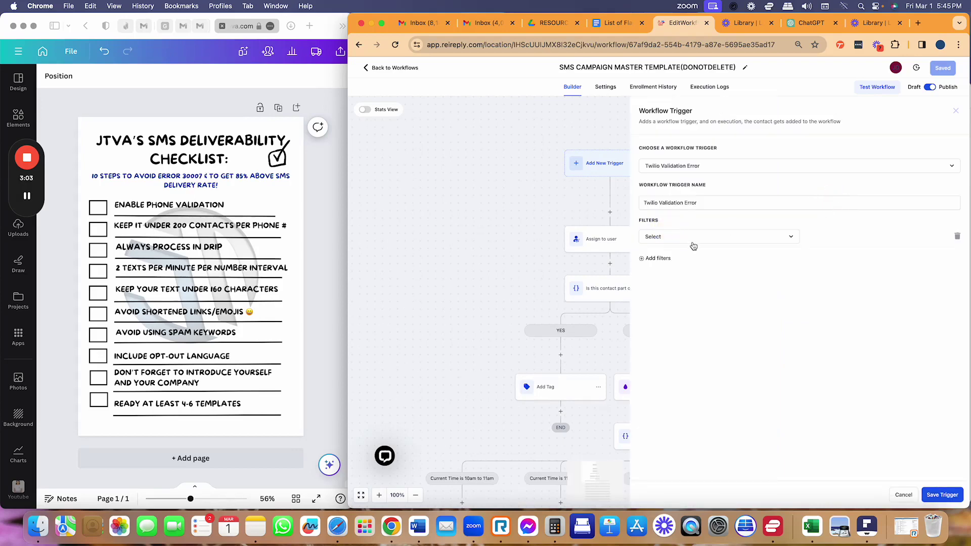
{"action": "left_click", "coordinate": [693, 243]}
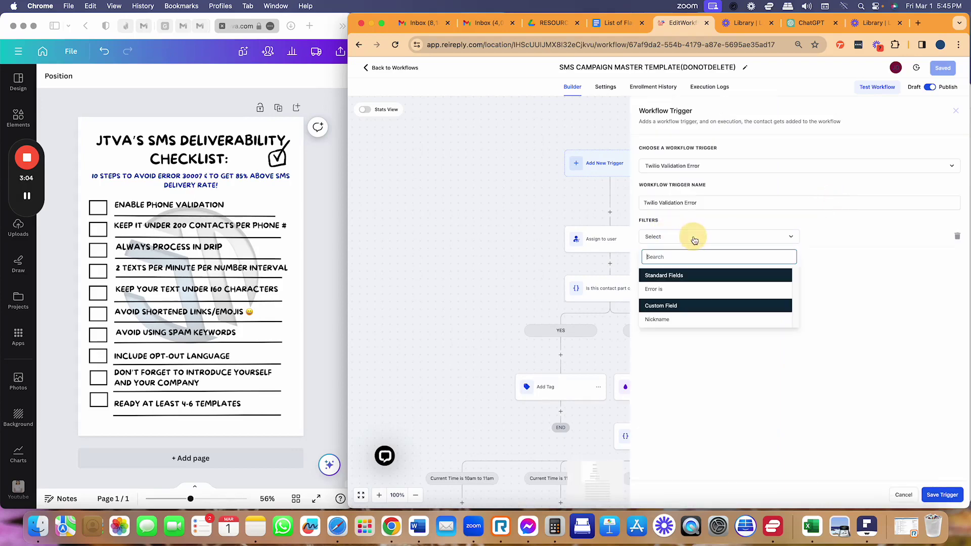
{"action": "left_click", "coordinate": [688, 293]}
{"action": "left_click", "coordinate": [831, 237]}
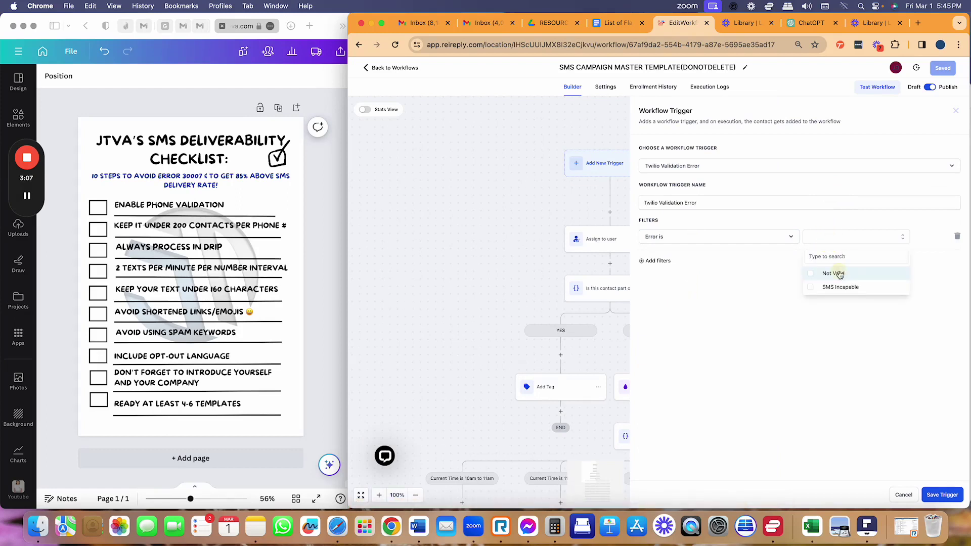
{"action": "left_click", "coordinate": [838, 273]}
{"action": "left_click", "coordinate": [834, 287]}
{"action": "left_click", "coordinate": [863, 336]}
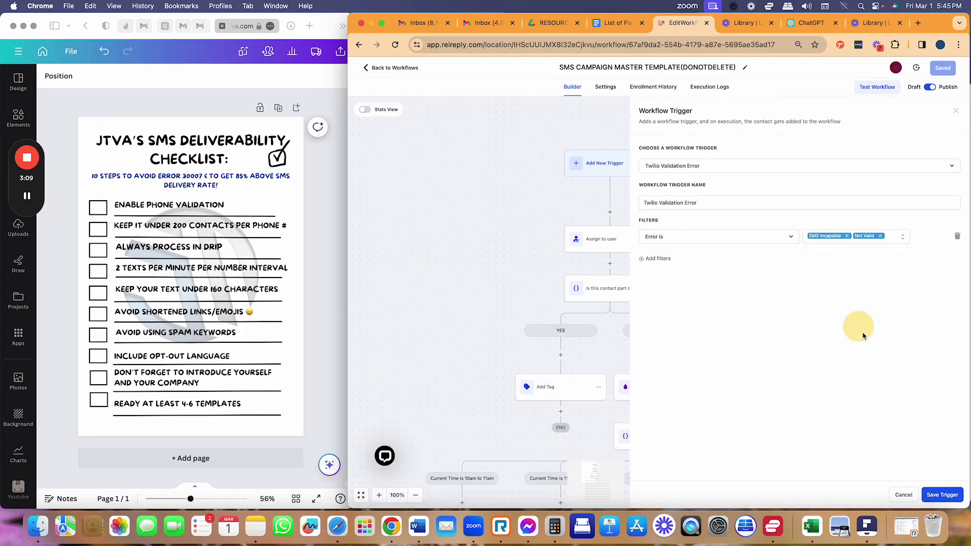
{"action": "left_click", "coordinate": [942, 495]}
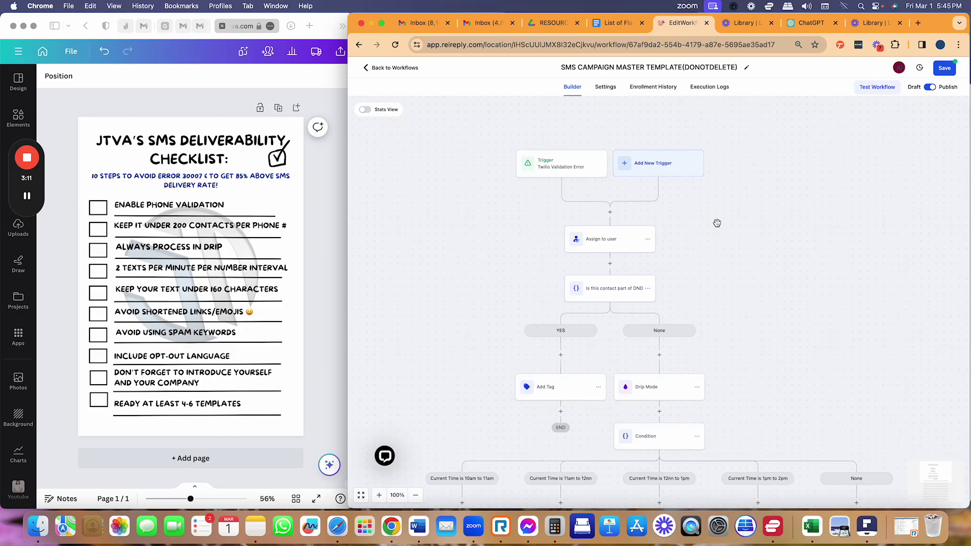
{"action": "left_click_drag", "start_coordinate": [510, 233], "coordinate": [511, 218]}
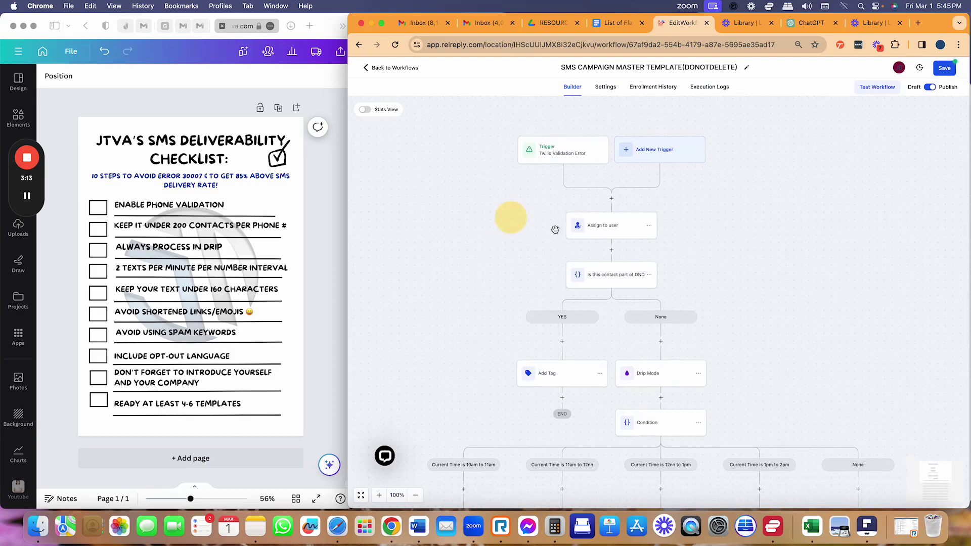
{"action": "left_click_drag", "start_coordinate": [721, 247], "coordinate": [721, 234]}
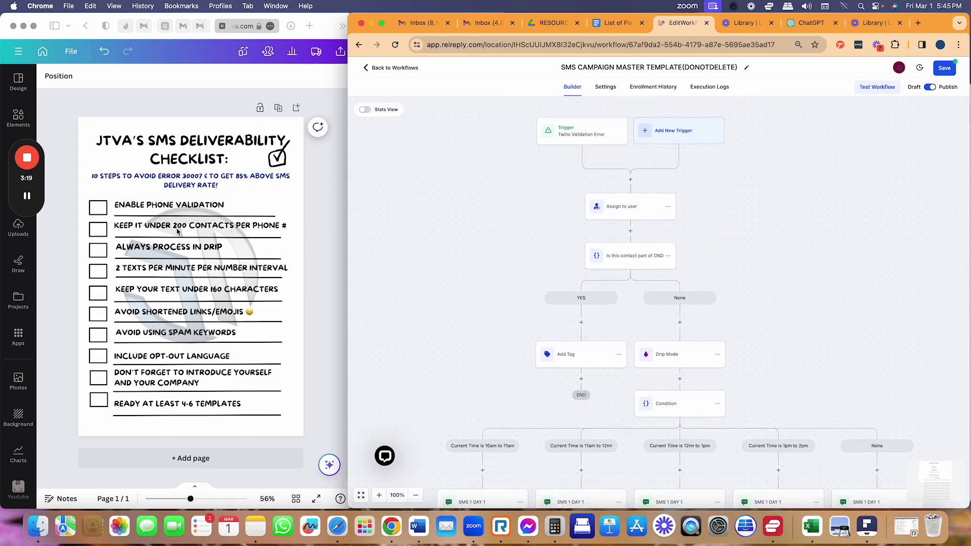
- Highlight the 'Keep it under 200 contacts per phone #' line in Canva, then return to REI Reply
{"action": "left_click", "coordinate": [199, 228]}
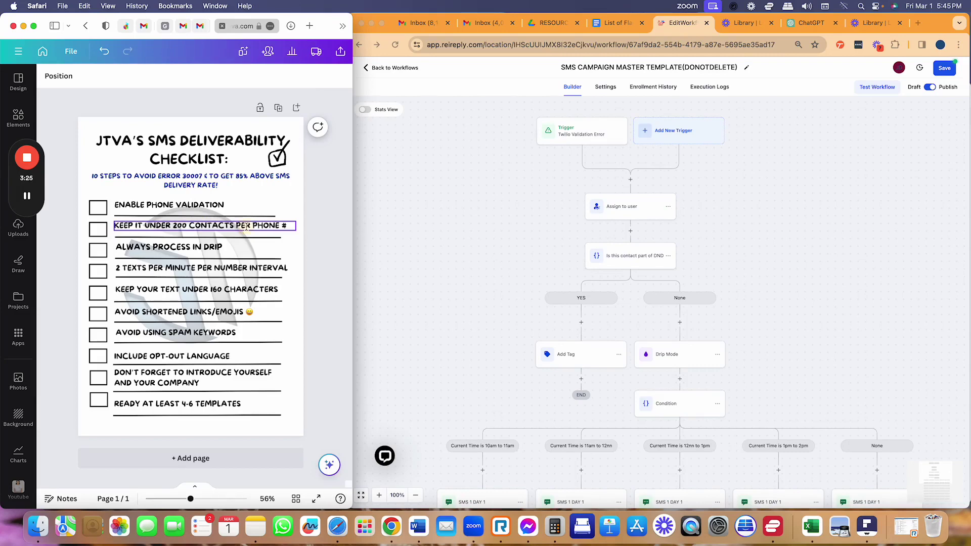
{"action": "left_click", "coordinate": [246, 228]}
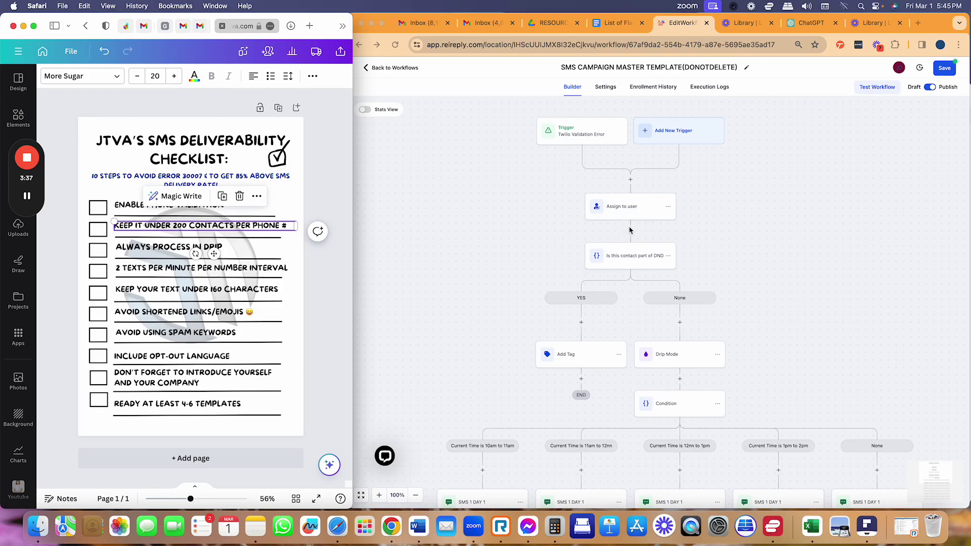
{"action": "left_click", "coordinate": [760, 198]}
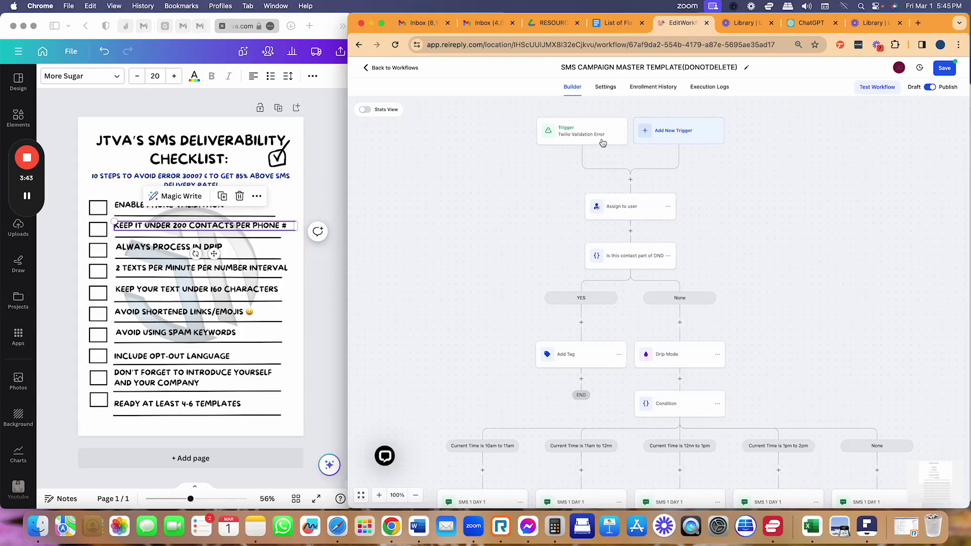
- Open the Assign to user step and remove all four currently assigned users
{"action": "left_click", "coordinate": [627, 216]}
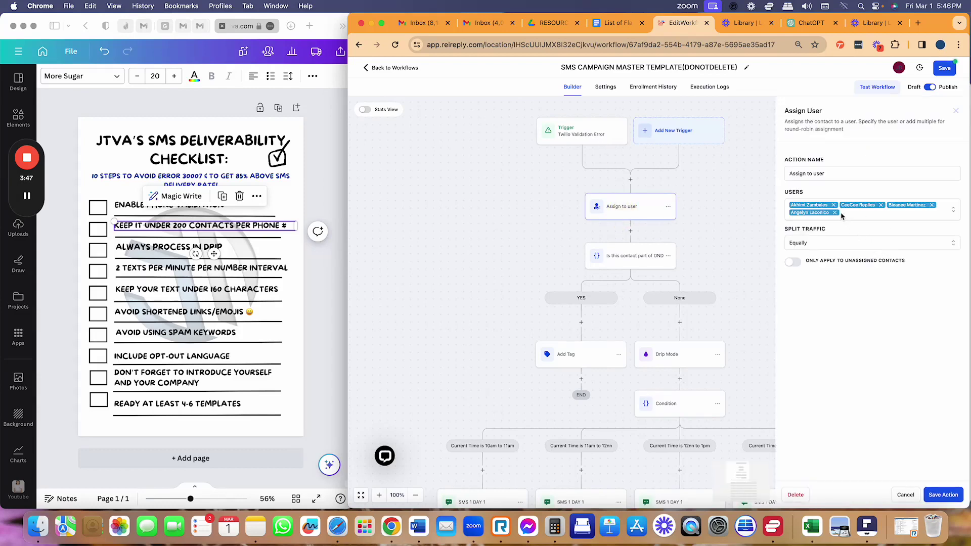
{"action": "left_click", "coordinate": [834, 205]}
{"action": "left_click", "coordinate": [830, 205]}
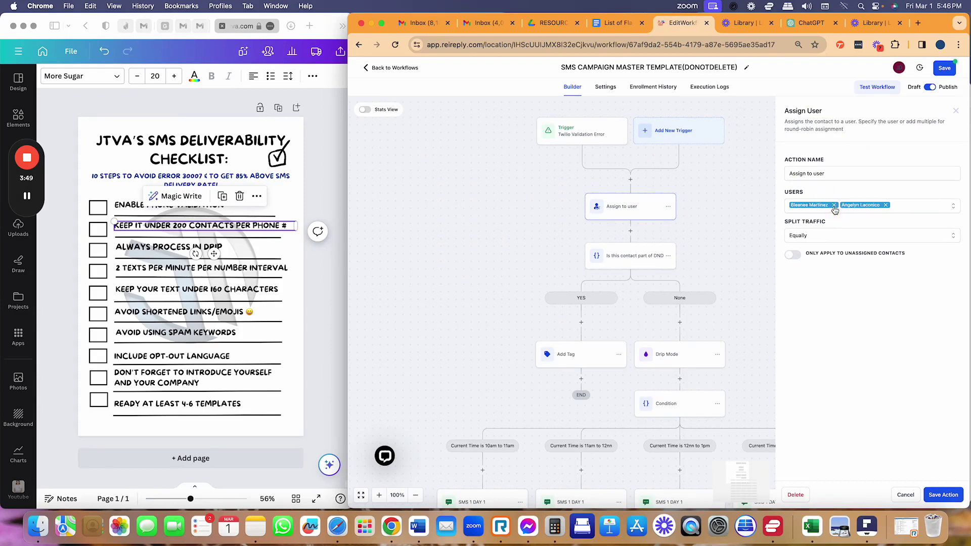
{"action": "left_click", "coordinate": [835, 205]}
{"action": "left_click", "coordinate": [835, 205]}
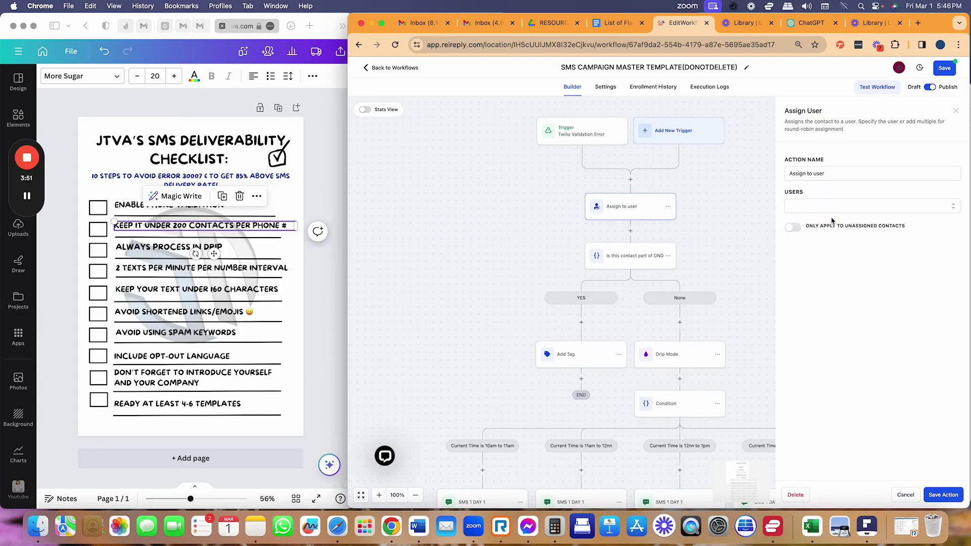
- Assign Phone System AL 3425, 1265 and 1234 as users, with traffic split equally
{"action": "left_click", "coordinate": [821, 208]}
{"action": "scroll", "coordinate": [850, 263], "scroll_direction": "down", "scroll_amount": 10}
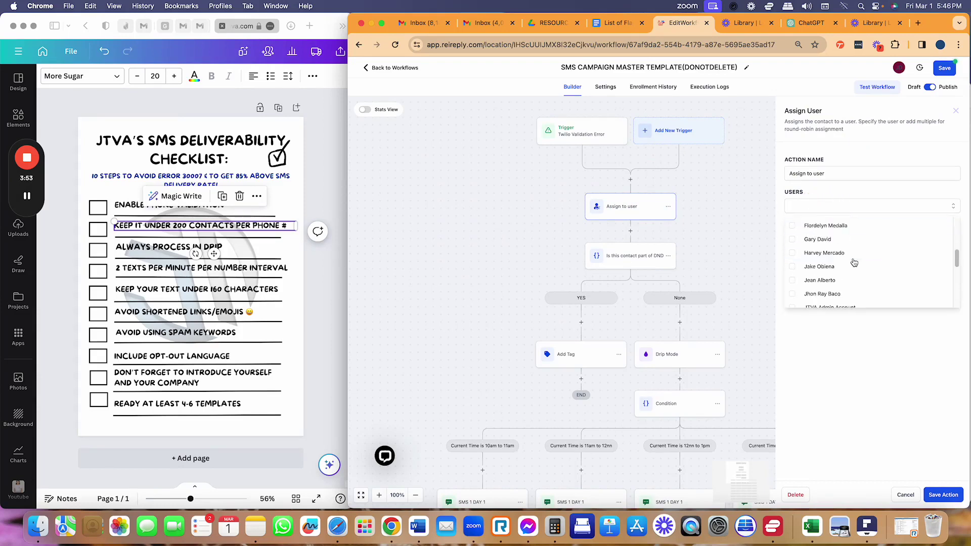
{"action": "left_click", "coordinate": [852, 245]}
{"action": "left_click", "coordinate": [842, 231]}
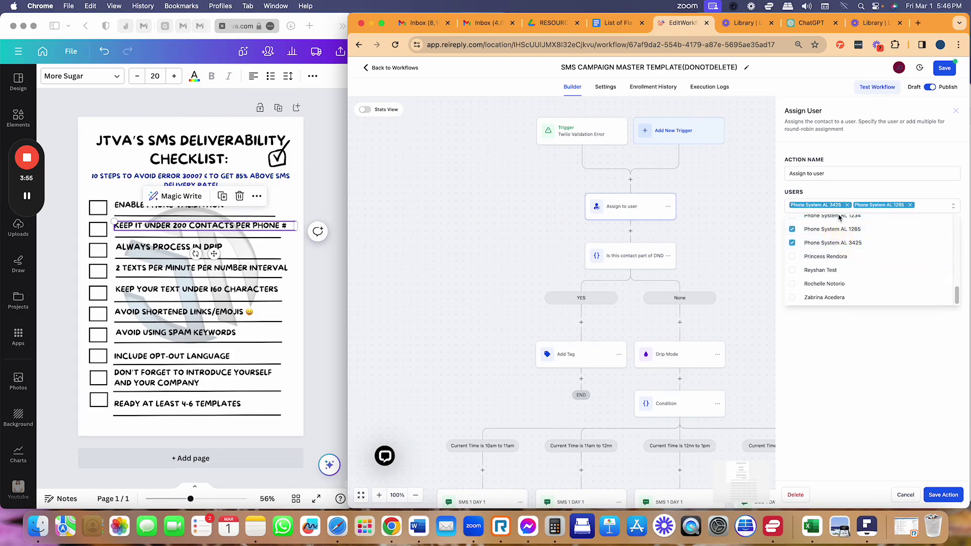
{"action": "left_click", "coordinate": [935, 205]}
{"action": "scroll", "coordinate": [824, 248], "scroll_direction": "down", "scroll_amount": 10}
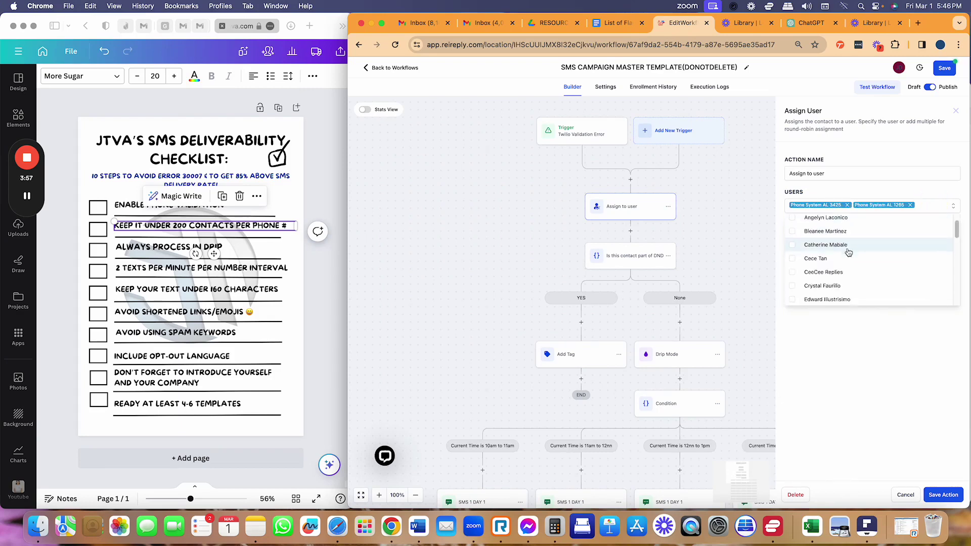
{"action": "left_click", "coordinate": [837, 216]}
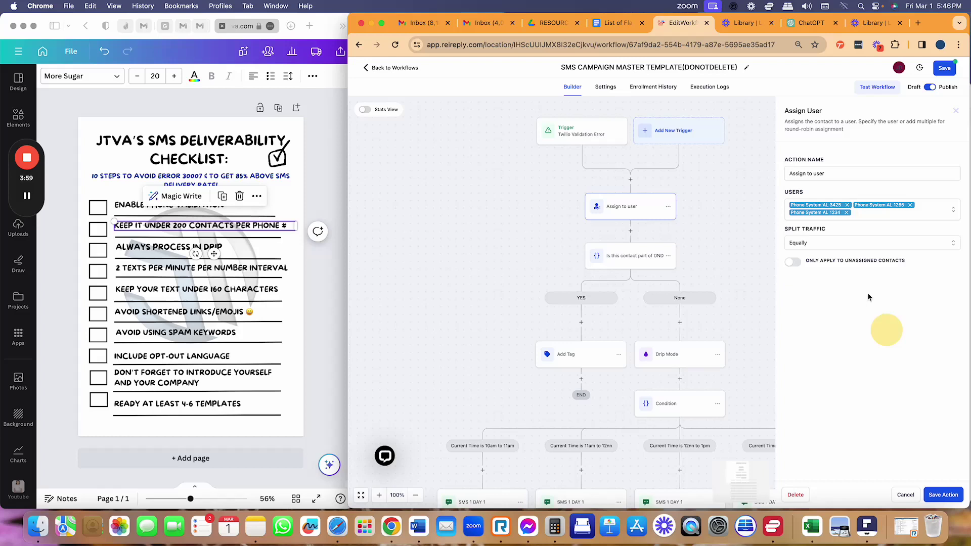
{"action": "left_click", "coordinate": [886, 330]}
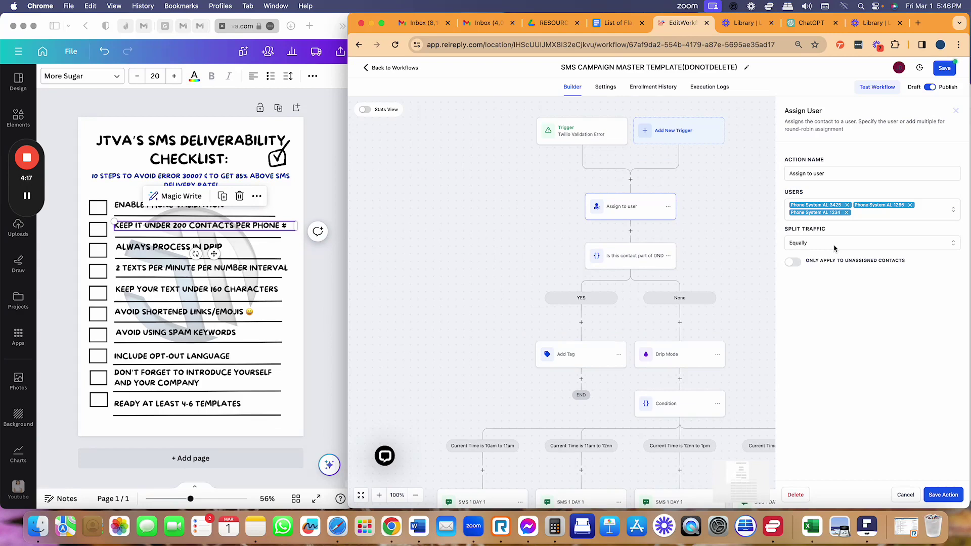
- Save the user assignment, then review and save the DND condition sending SMS-DND contacts to YES
{"action": "left_click", "coordinate": [943, 495]}
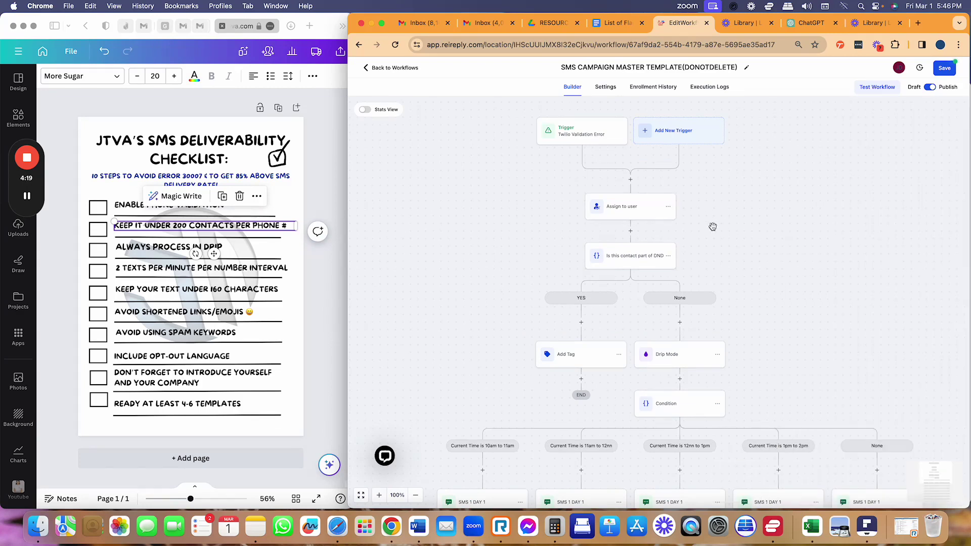
{"action": "left_click", "coordinate": [646, 257]}
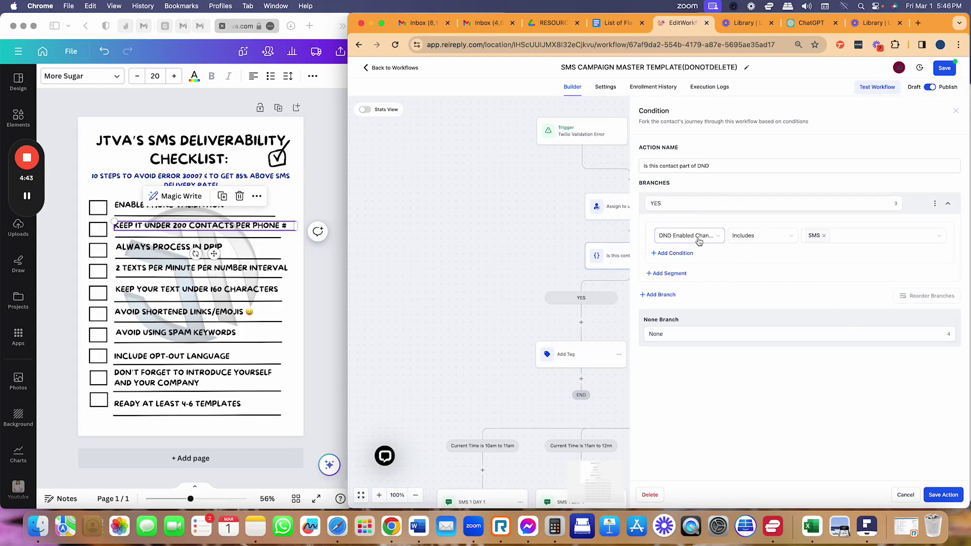
{"action": "left_click", "coordinate": [661, 168]}
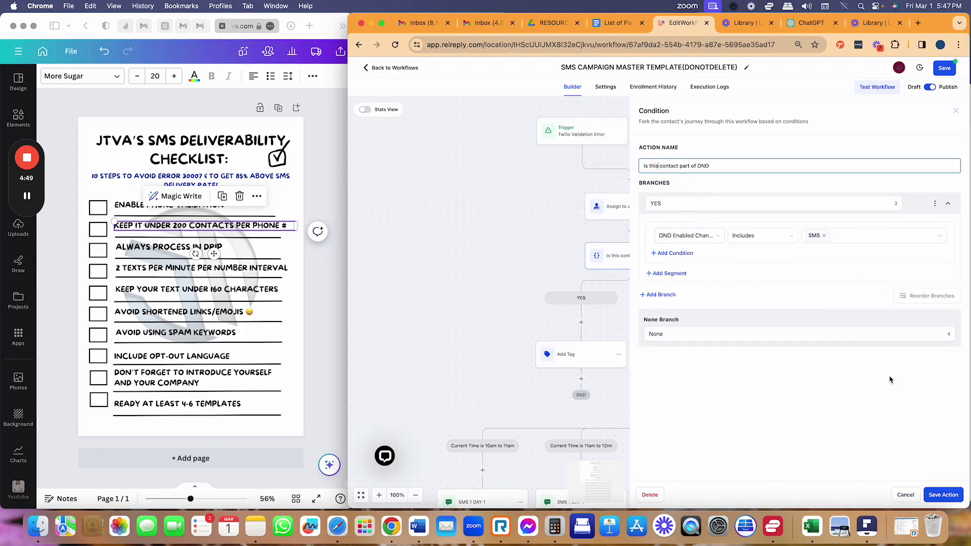
{"action": "left_click", "coordinate": [943, 495]}
{"action": "scroll", "coordinate": [562, 246], "scroll_direction": "down", "scroll_amount": 3}
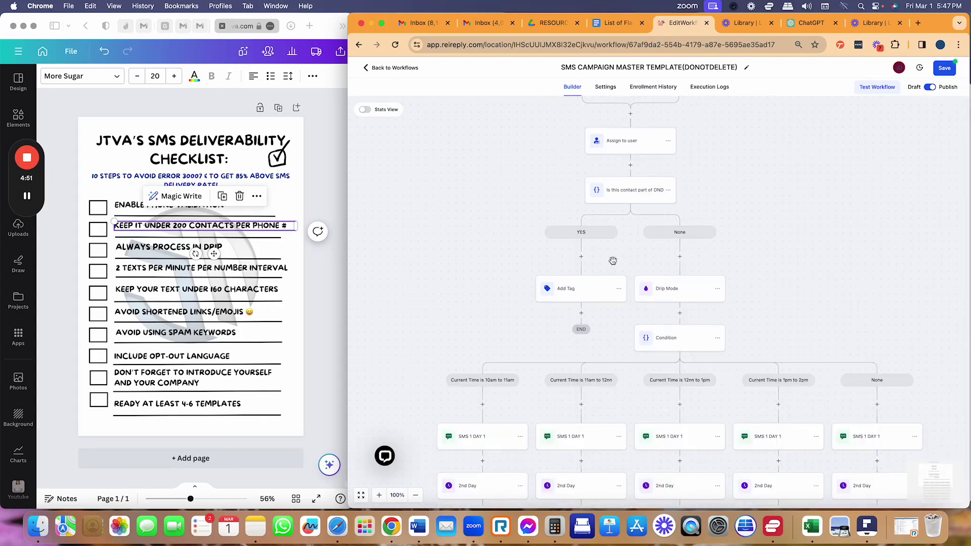
{"action": "scroll", "coordinate": [563, 246], "scroll_direction": "down", "scroll_amount": 1}
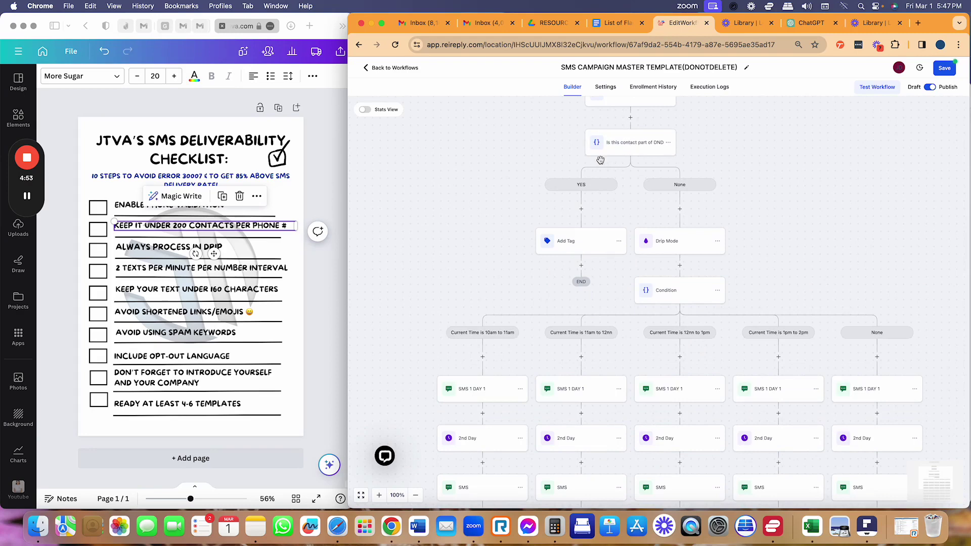
{"action": "left_click", "coordinate": [579, 248]}
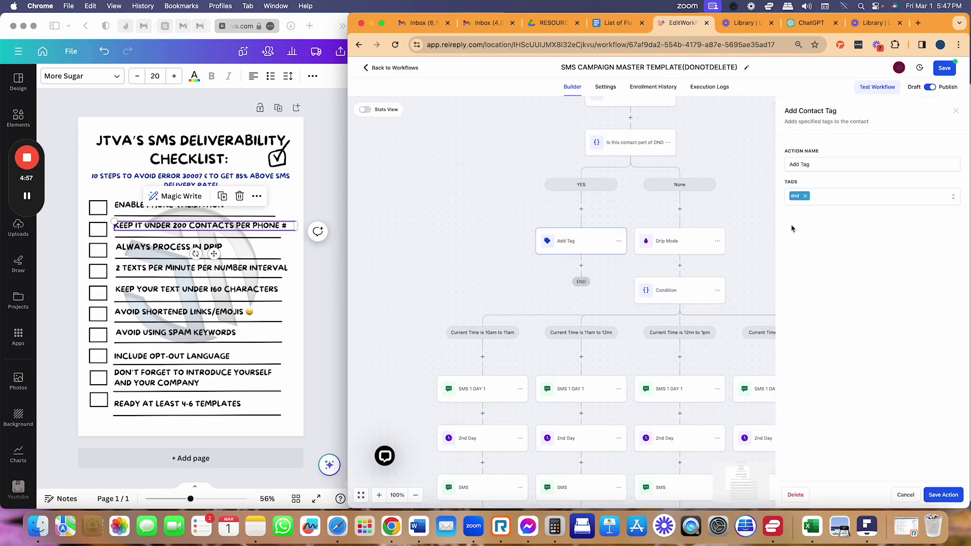
{"action": "left_click", "coordinate": [944, 496]}
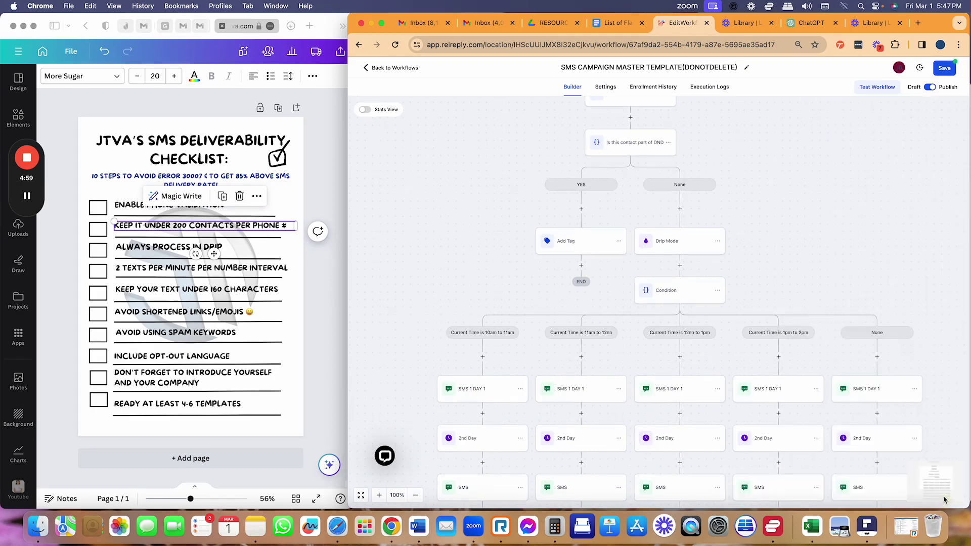
{"action": "scroll", "coordinate": [778, 249], "scroll_direction": "down", "scroll_amount": 5}
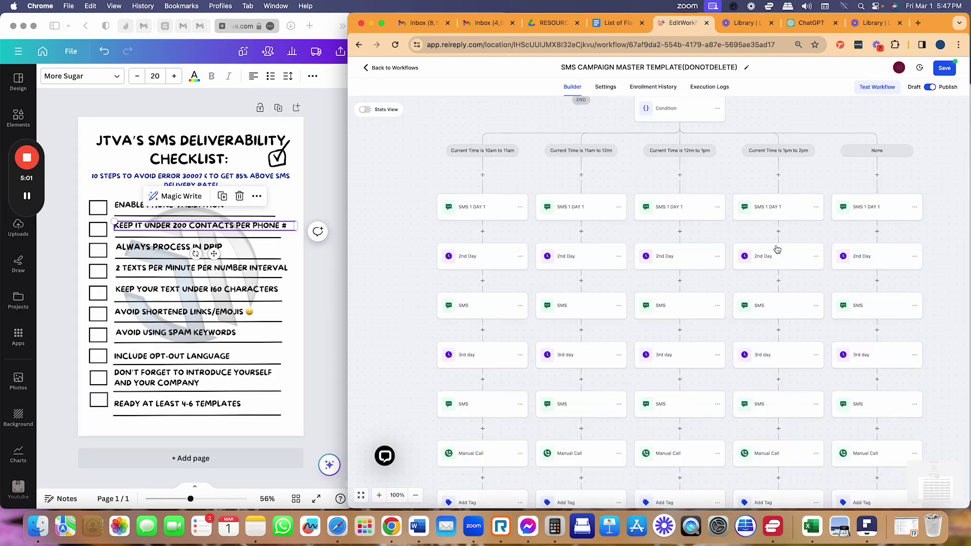
{"action": "scroll", "coordinate": [778, 250], "scroll_direction": "up", "scroll_amount": 2}
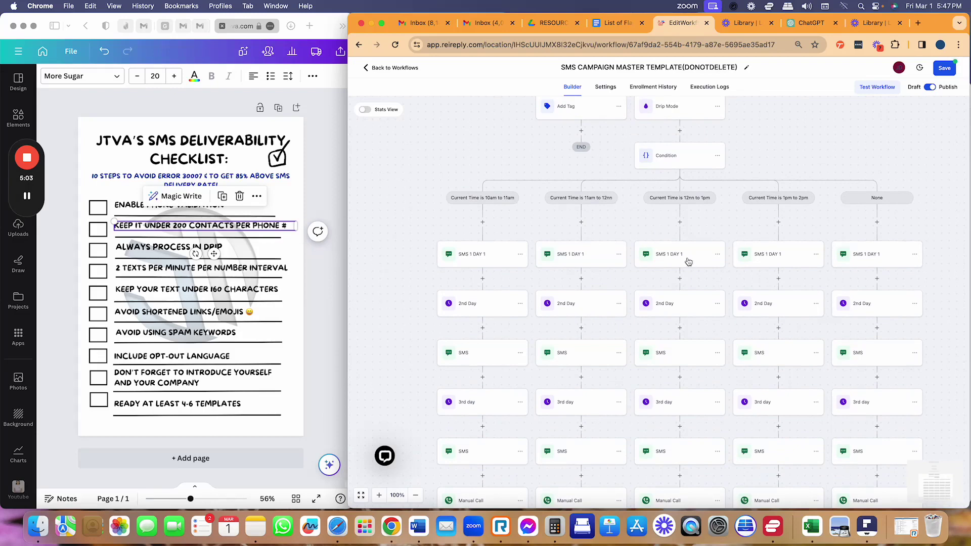
{"action": "scroll", "coordinate": [689, 262], "scroll_direction": "up", "scroll_amount": 1}
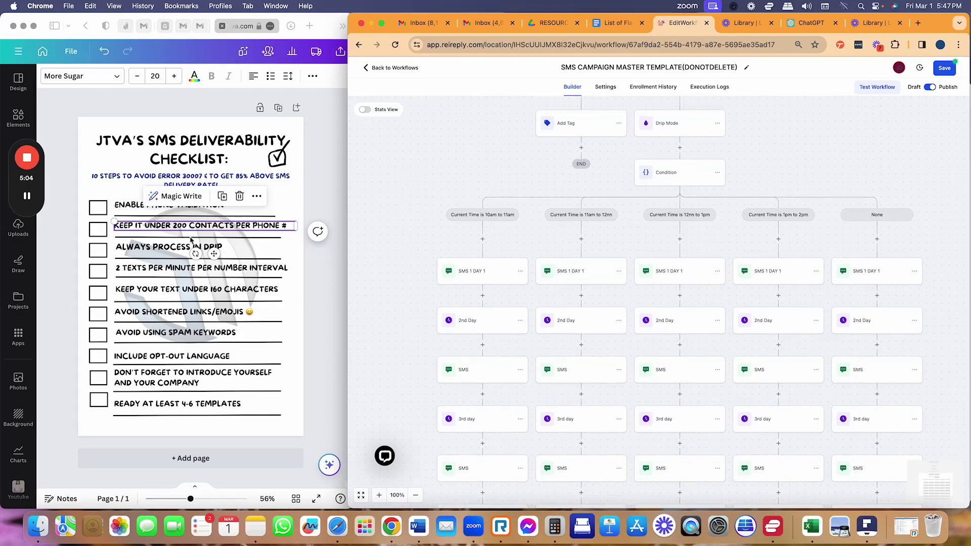
{"action": "left_click", "coordinate": [672, 131]}
- Set Drip Mode to batch size 2 every 1 minute, per the two-texts-per-minute rule, and save
{"action": "left_click", "coordinate": [673, 129]}
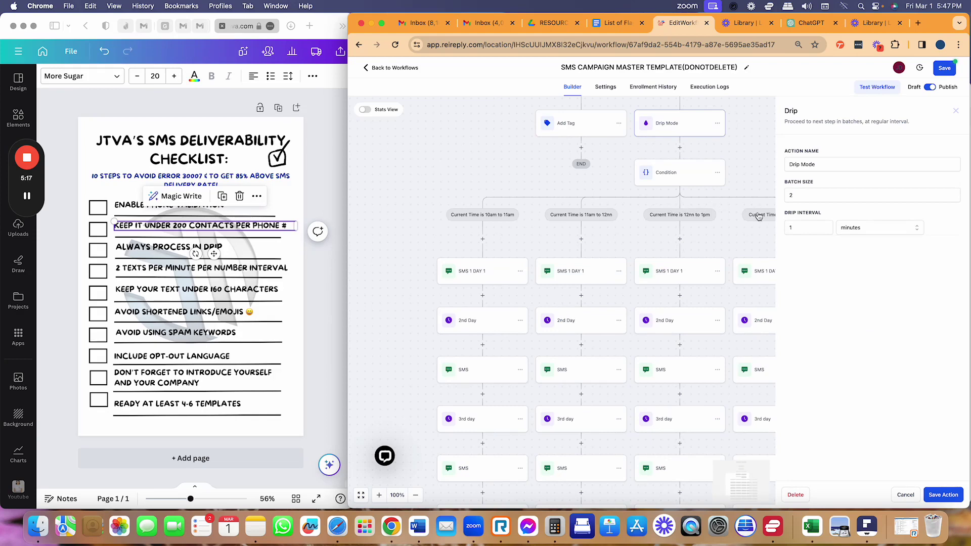
{"action": "left_click", "coordinate": [160, 274]}
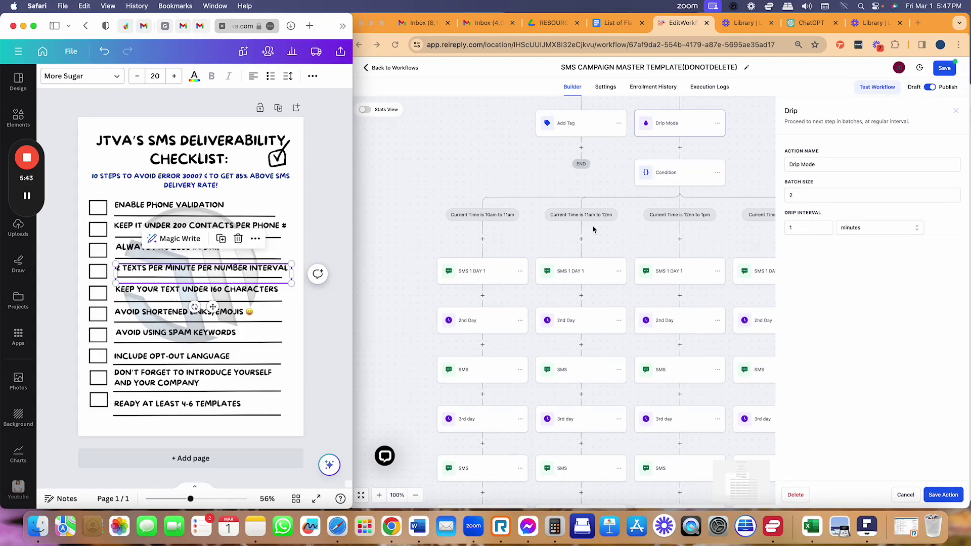
{"action": "left_click", "coordinate": [823, 197]}
{"action": "left_click", "coordinate": [819, 196]}
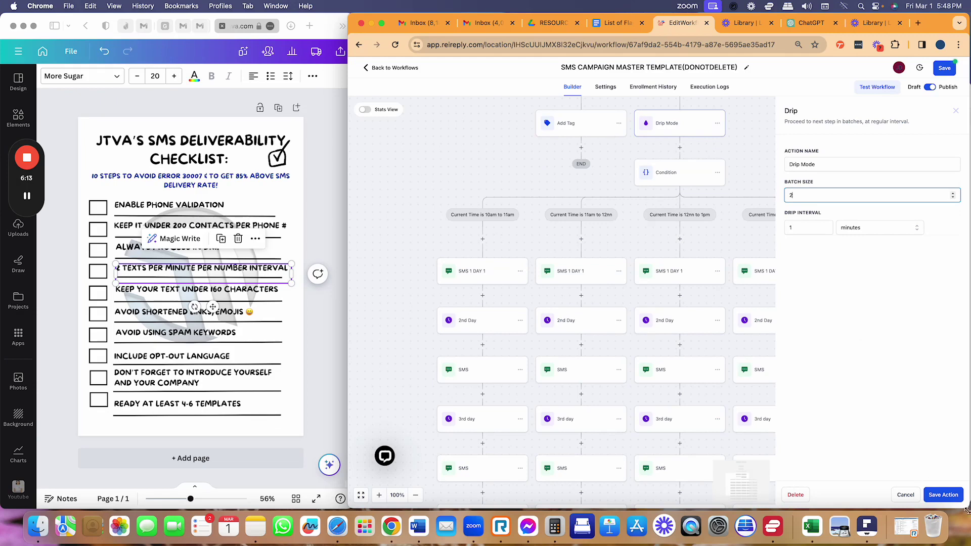
{"action": "left_click", "coordinate": [943, 495]}
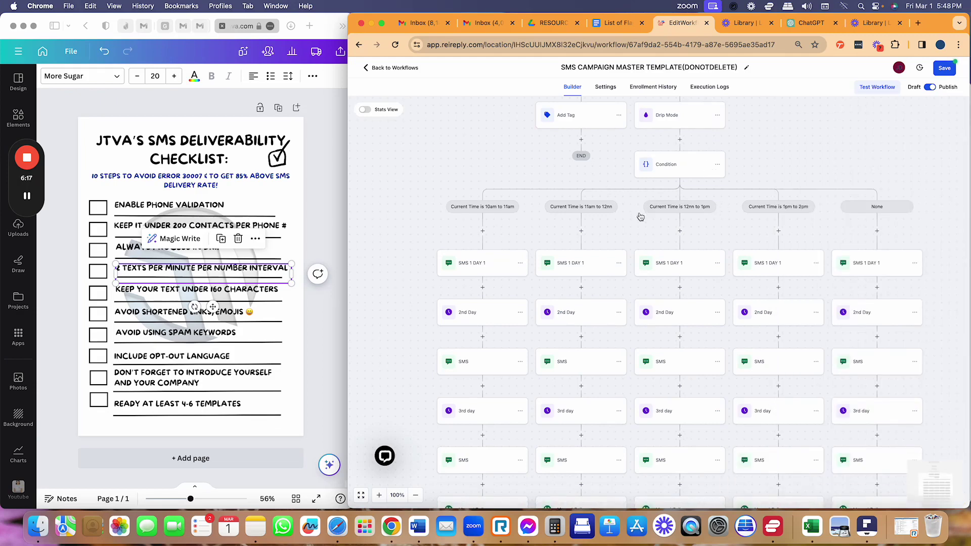
{"action": "left_click_drag", "start_coordinate": [773, 173], "coordinate": [738, 143]}
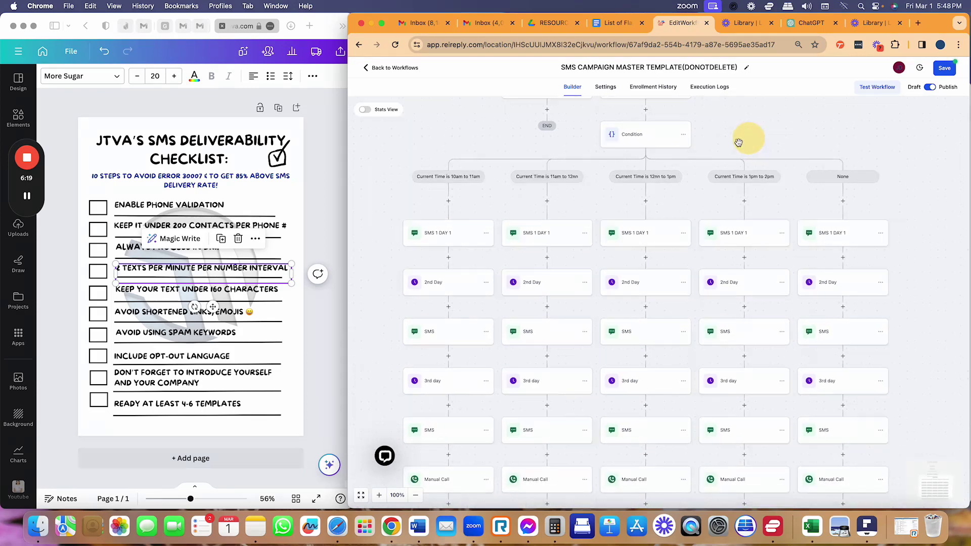
{"action": "left_click", "coordinate": [173, 317]}
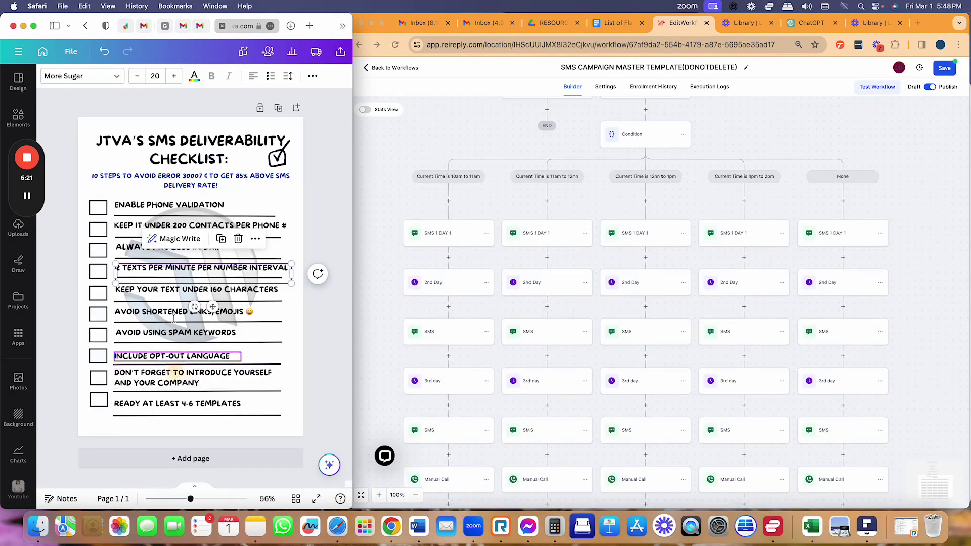
{"action": "left_click", "coordinate": [150, 375]}
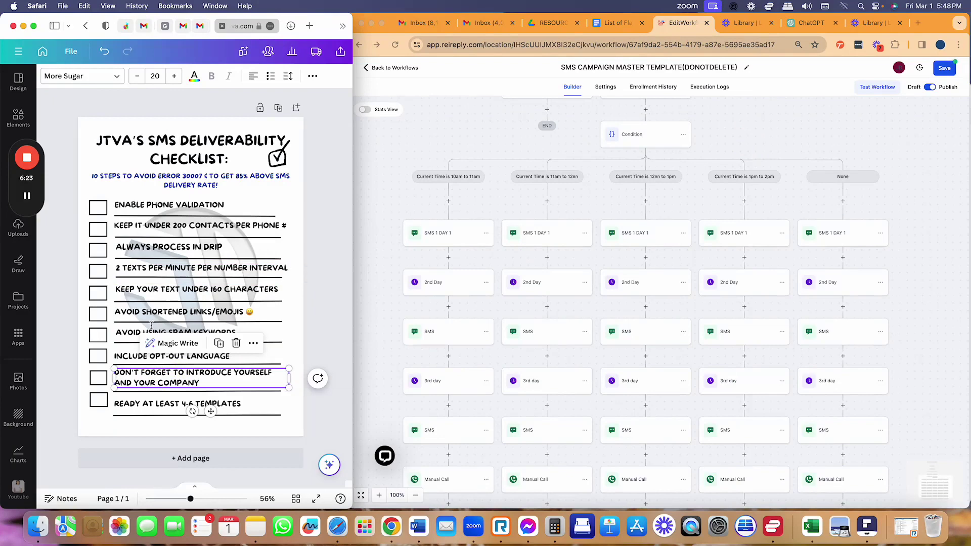
{"action": "left_click", "coordinate": [152, 302]}
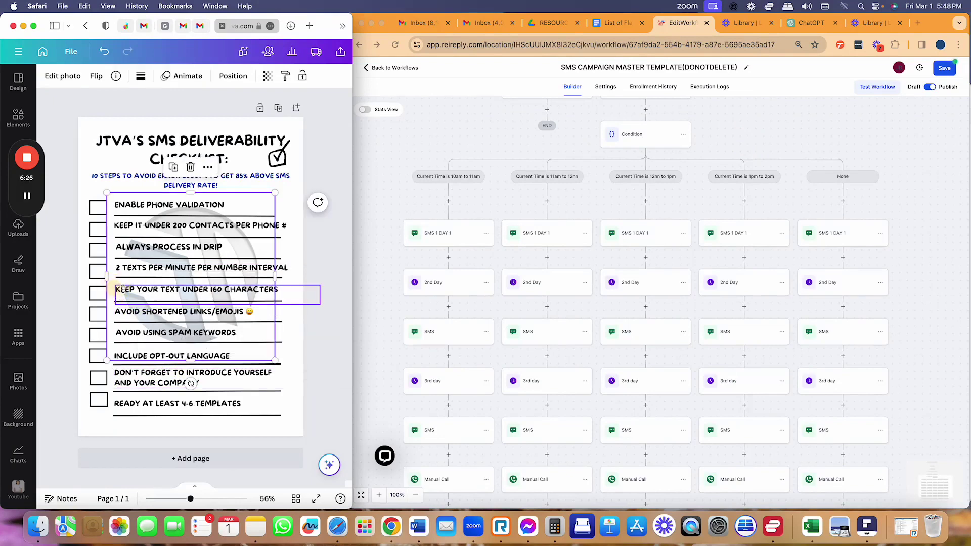
{"action": "left_click", "coordinate": [175, 384]}
{"action": "left_click", "coordinate": [152, 405]}
{"action": "left_click", "coordinate": [153, 405]}
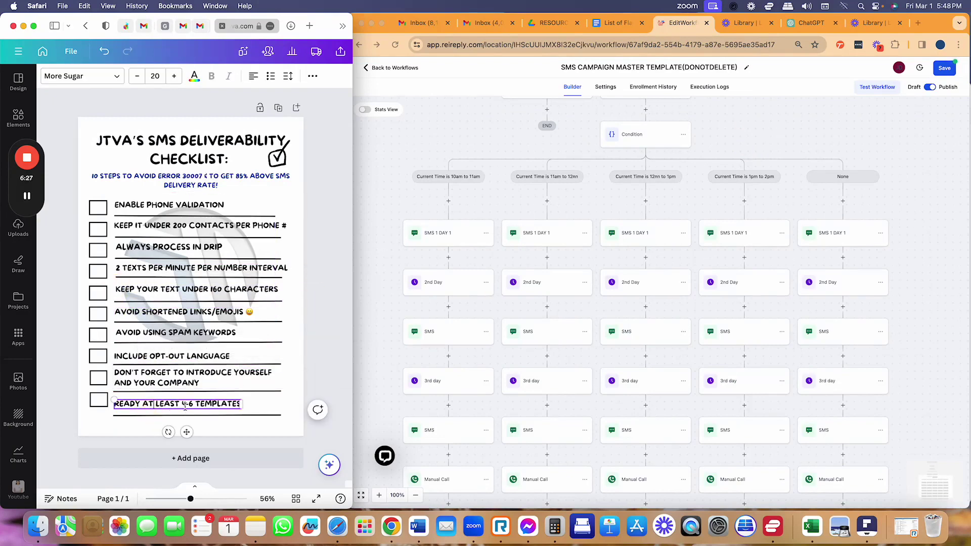
{"action": "left_click_drag", "start_coordinate": [119, 405], "coordinate": [253, 403]}
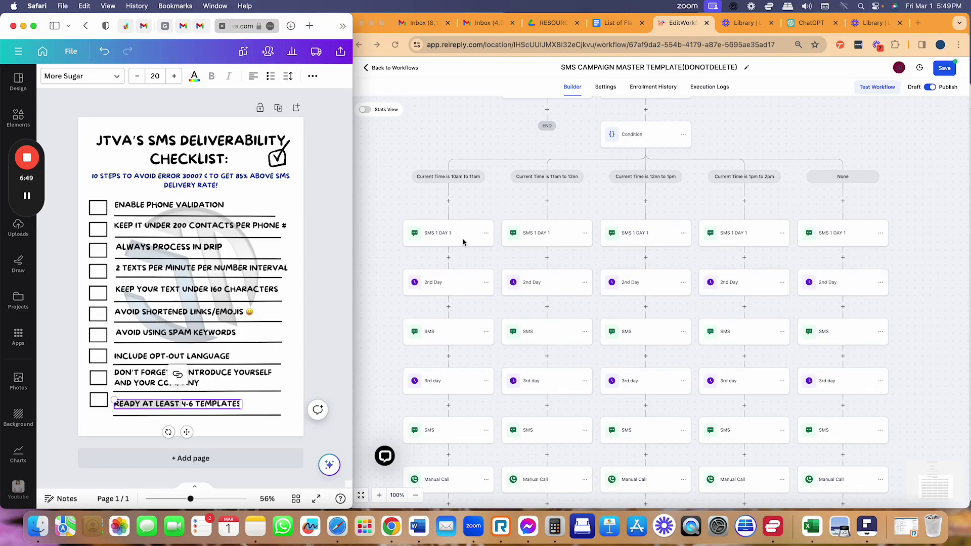
{"action": "left_click", "coordinate": [647, 137]}
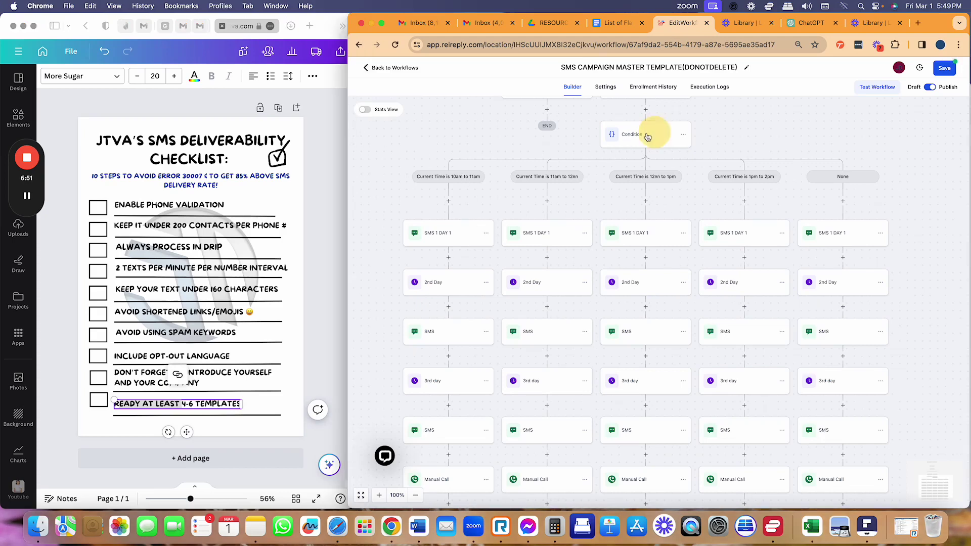
{"action": "scroll", "coordinate": [738, 253], "scroll_direction": "down", "scroll_amount": 3}
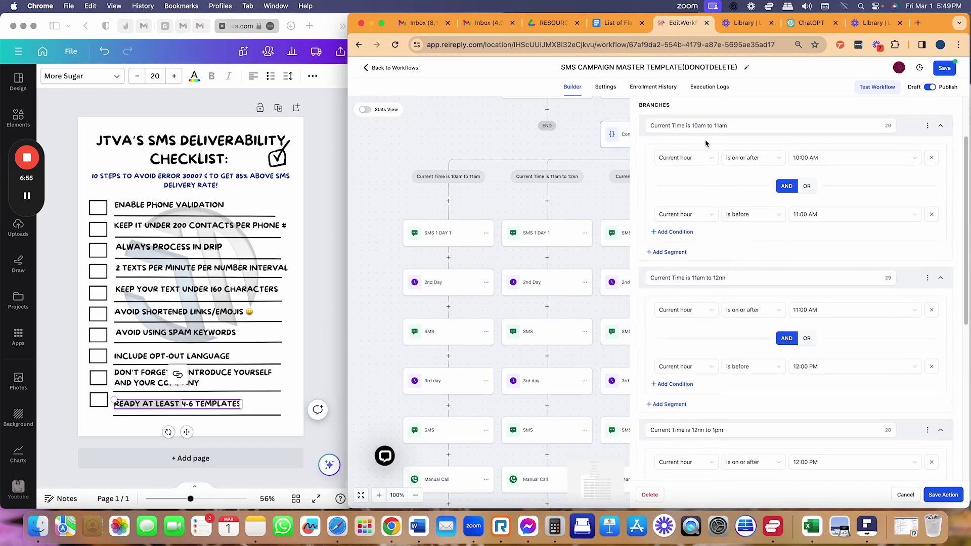
{"action": "scroll", "coordinate": [704, 141], "scroll_direction": "down", "scroll_amount": 3}
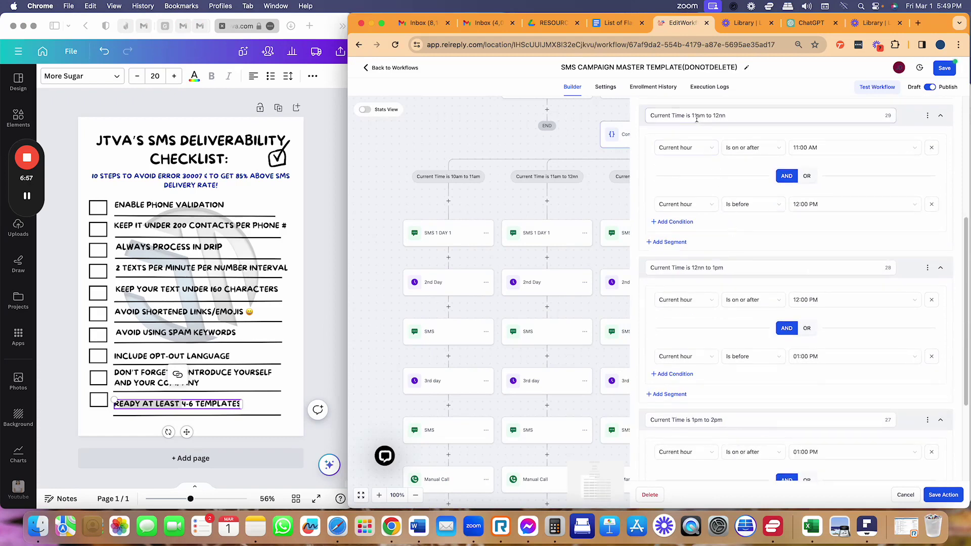
{"action": "left_click_drag", "start_coordinate": [684, 114], "coordinate": [737, 118]}
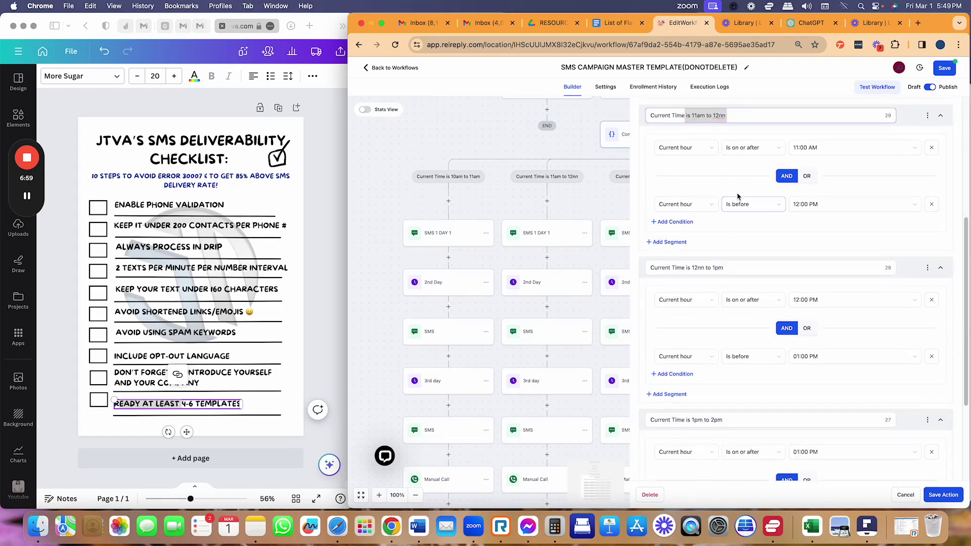
{"action": "scroll", "coordinate": [735, 235], "scroll_direction": "down", "scroll_amount": 1}
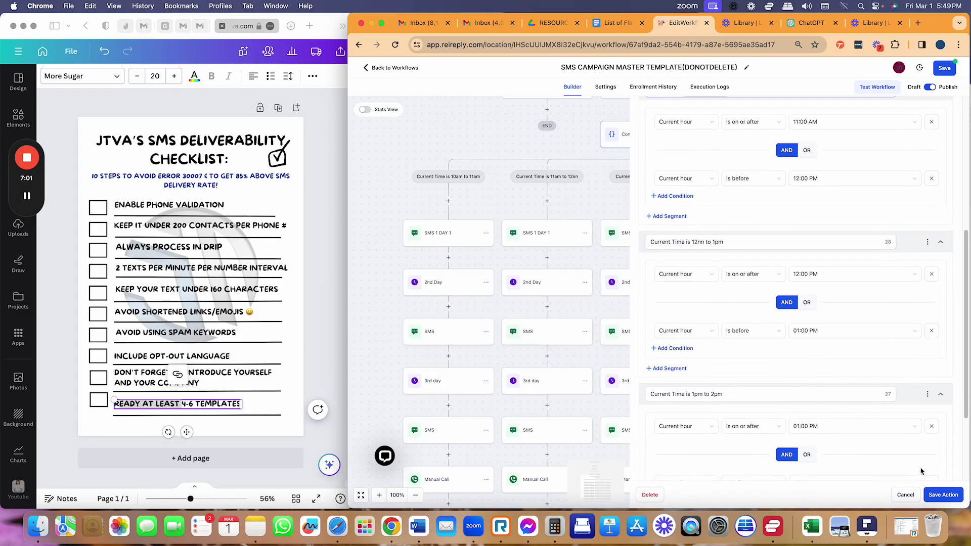
{"action": "left_click", "coordinate": [943, 495]}
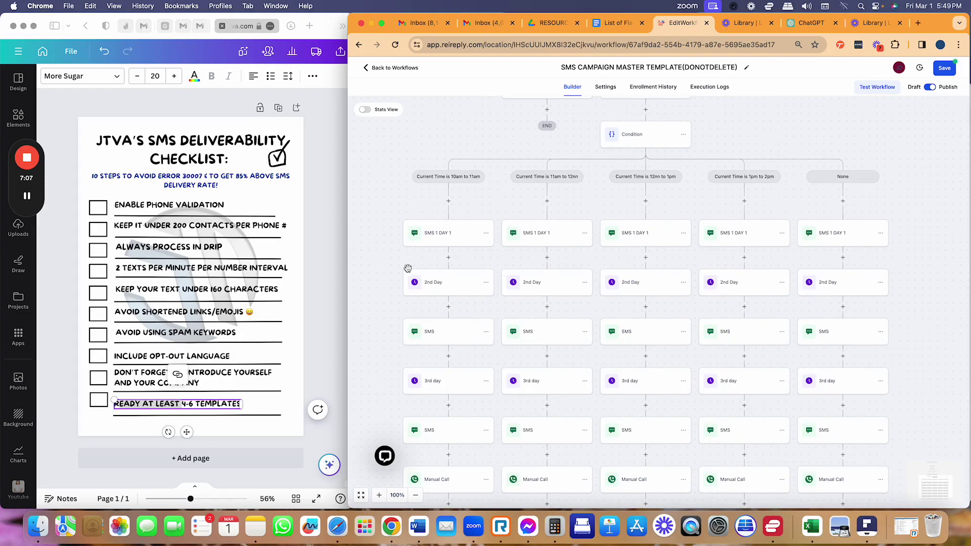
- Check SMS 1 DAY 1 against the under-160-characters checklist item, then reopen it and select all its text
{"action": "left_click", "coordinate": [450, 238]}
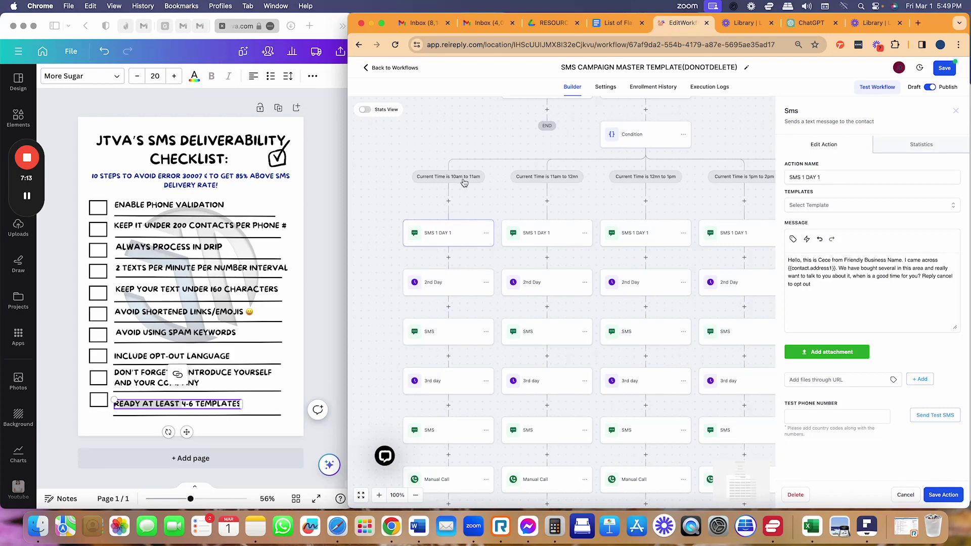
{"action": "left_click", "coordinate": [942, 496]}
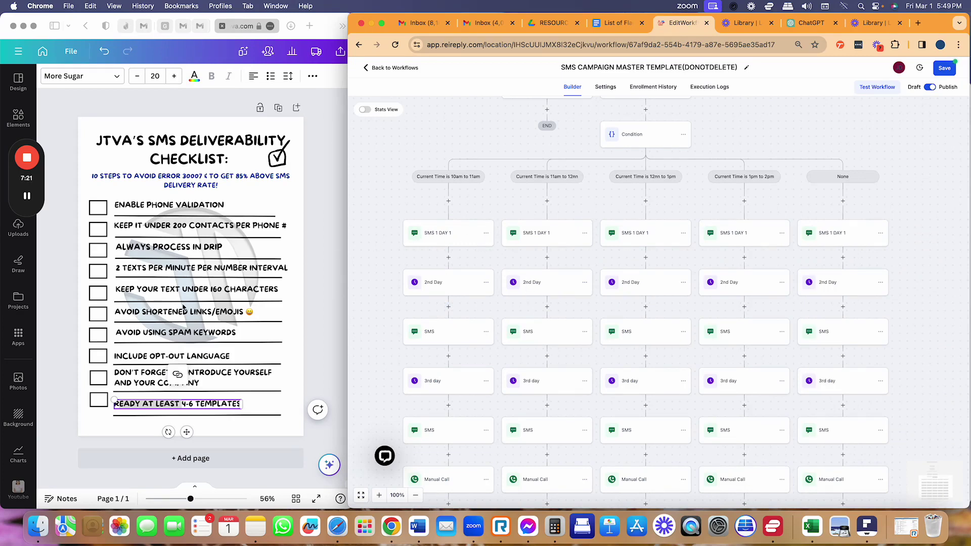
{"action": "left_click", "coordinate": [166, 297]}
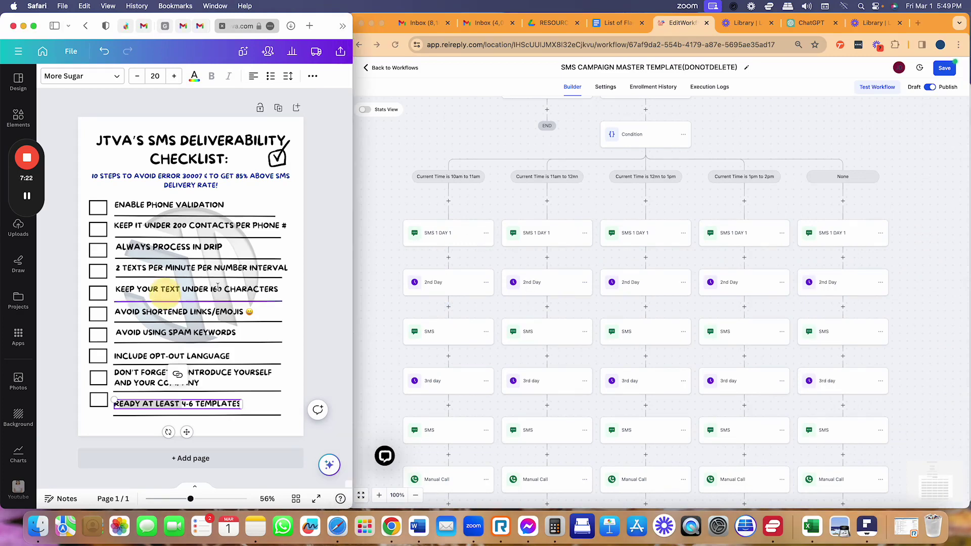
{"action": "left_click", "coordinate": [441, 237]}
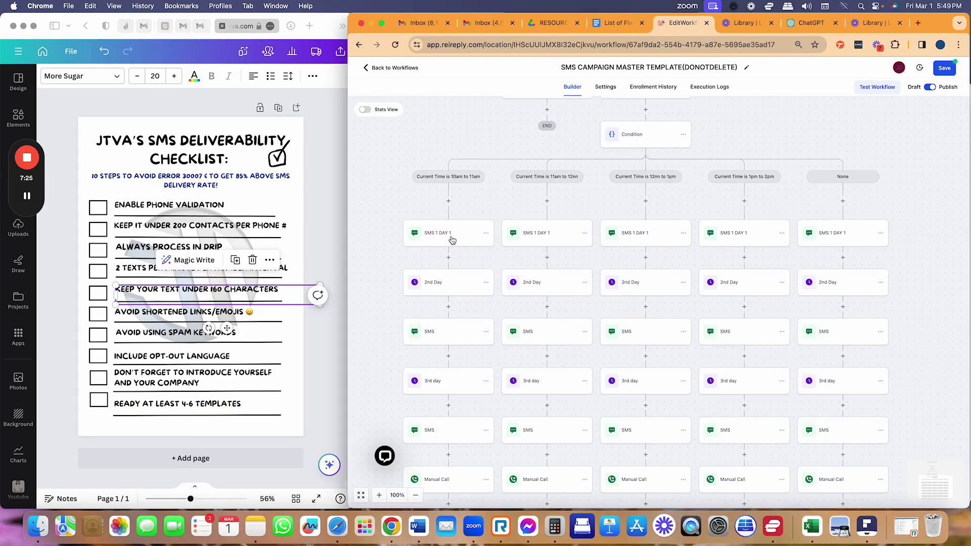
{"action": "left_click", "coordinate": [452, 240]}
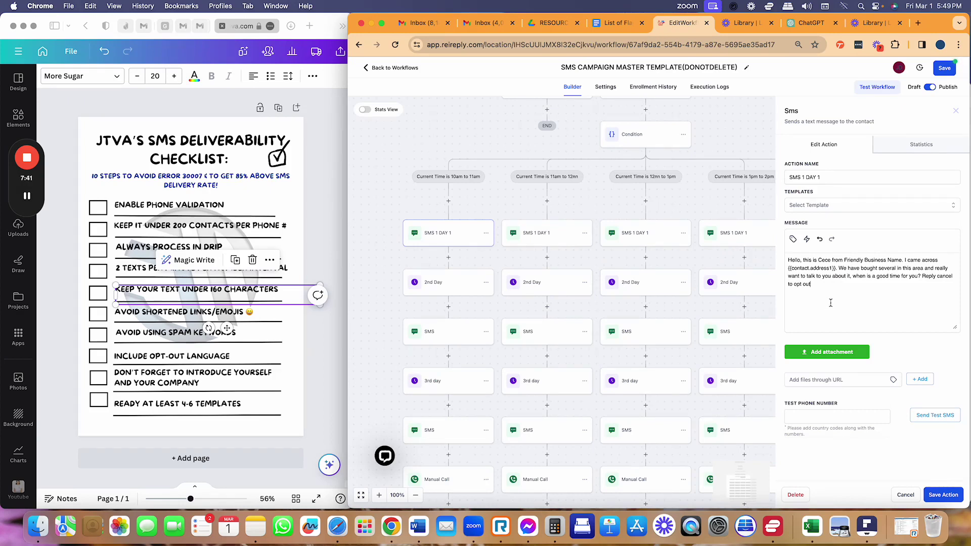
{"action": "key", "text": "super+a"}
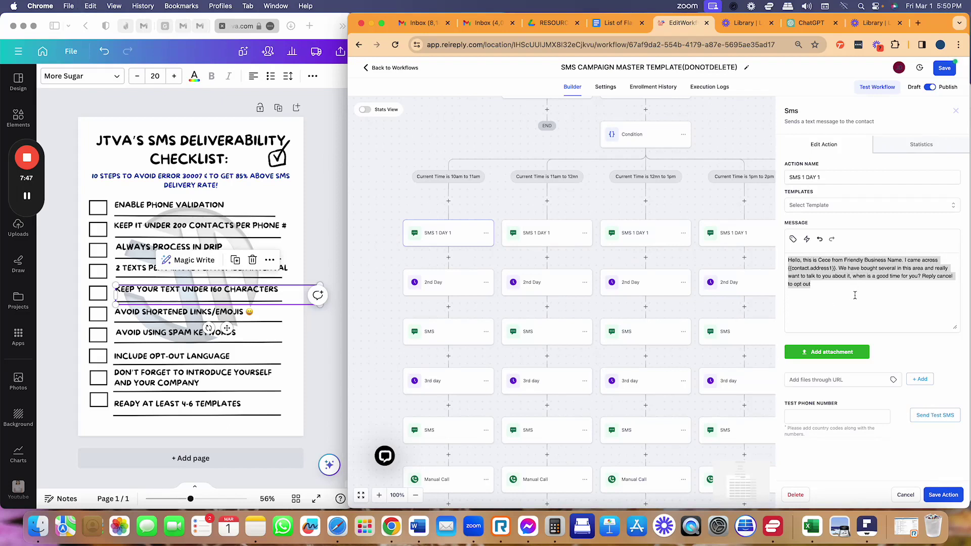
{"action": "left_click", "coordinate": [811, 23]}
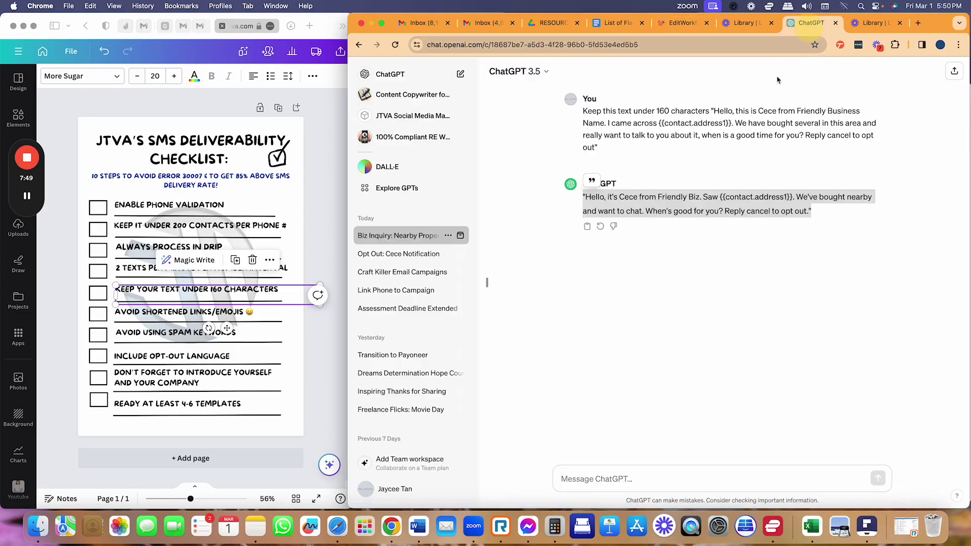
{"action": "left_click_drag", "start_coordinate": [583, 110], "coordinate": [685, 161]}
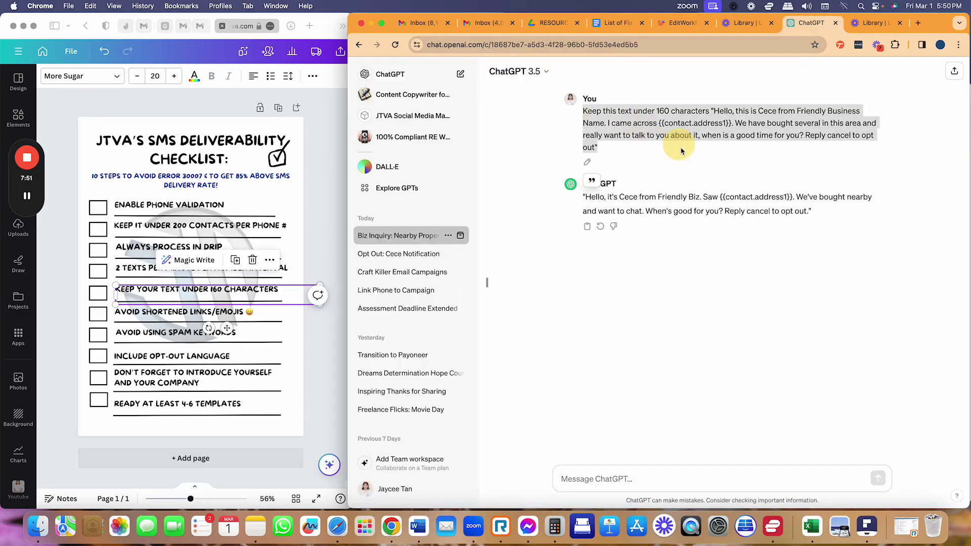
{"action": "left_click", "coordinate": [684, 26]}
{"action": "left_click", "coordinate": [811, 23]}
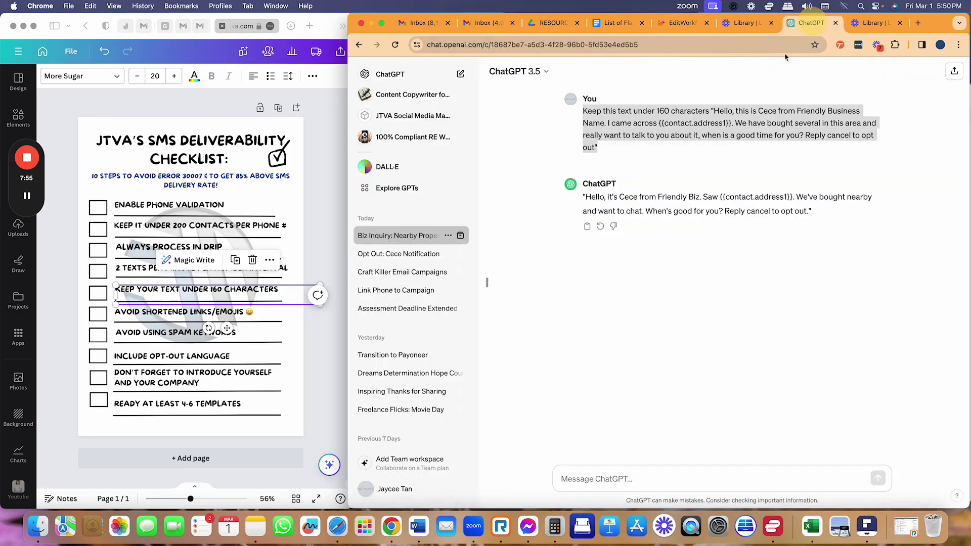
{"action": "left_click", "coordinate": [618, 477]}
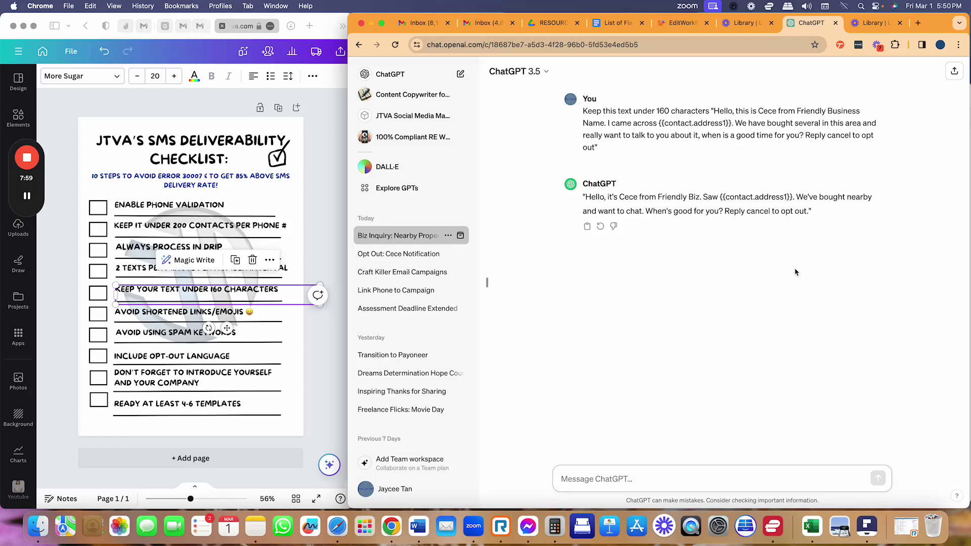
- Compare the 10am–11am and 11am–12nn branch messages, then select the full SMS 1 DAY 1 text
{"action": "left_click", "coordinate": [684, 23]}
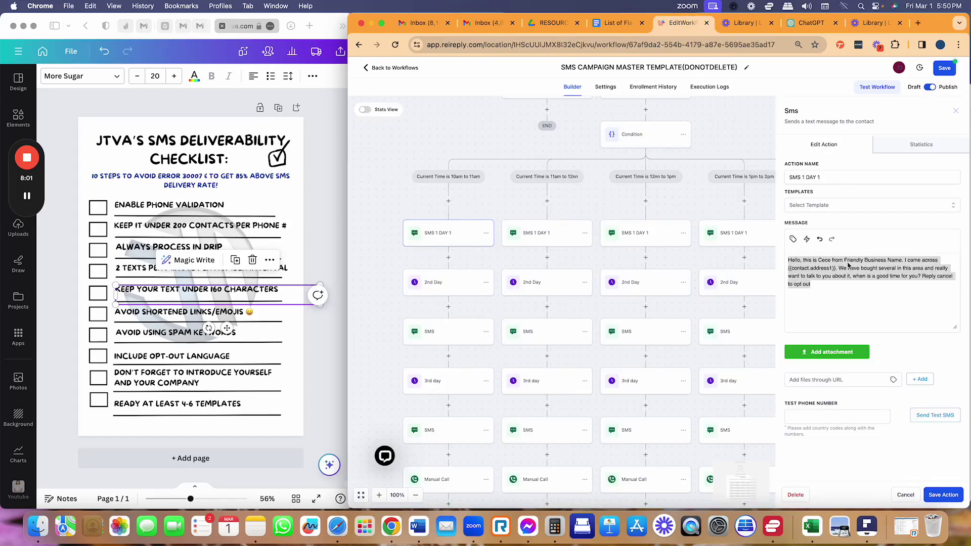
{"action": "left_click", "coordinate": [841, 287]}
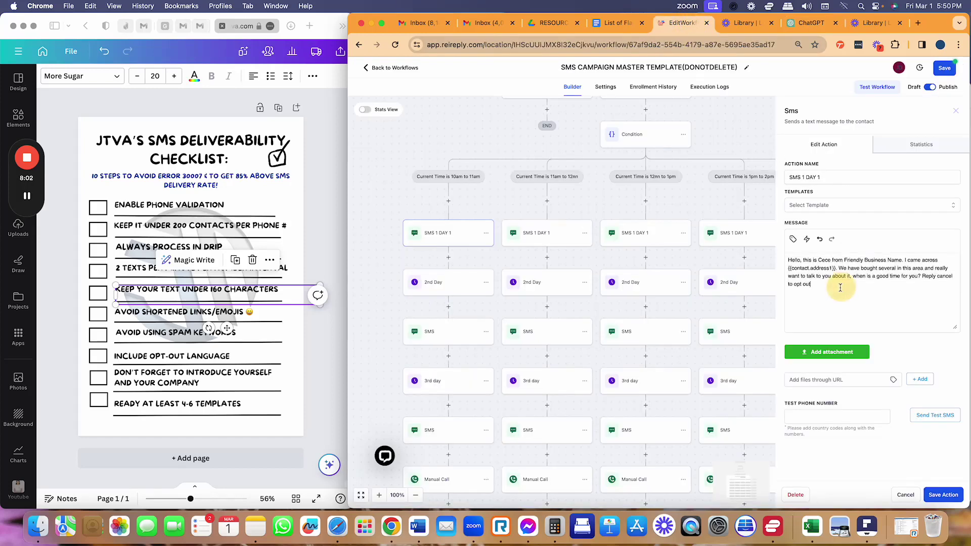
{"action": "left_click", "coordinate": [452, 238]}
{"action": "left_click", "coordinate": [547, 240]}
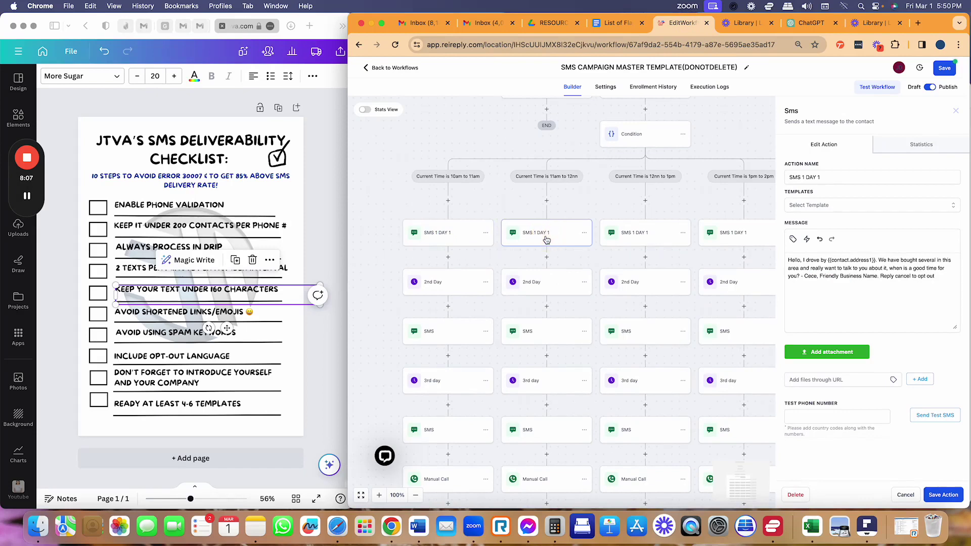
{"action": "left_click", "coordinate": [441, 245]}
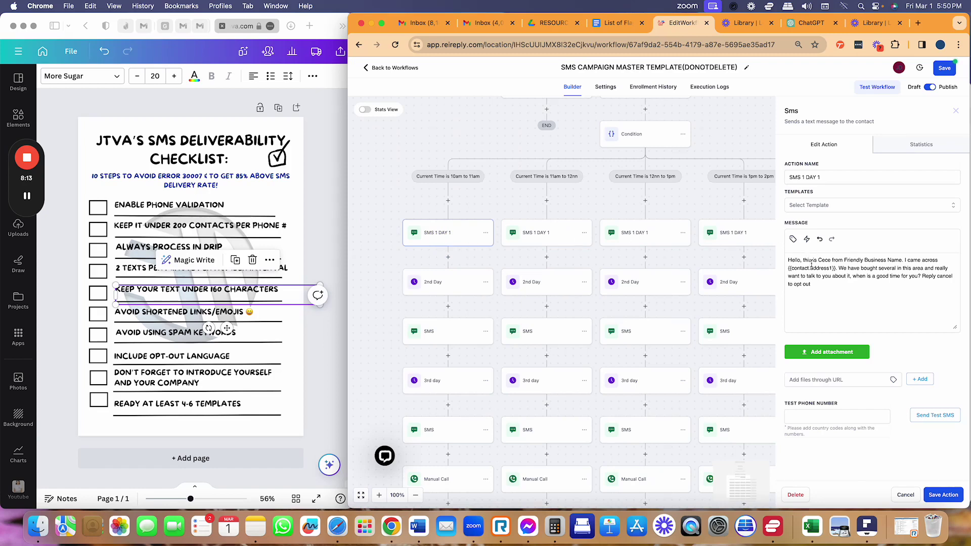
{"action": "left_click_drag", "start_coordinate": [818, 261], "coordinate": [850, 363]}
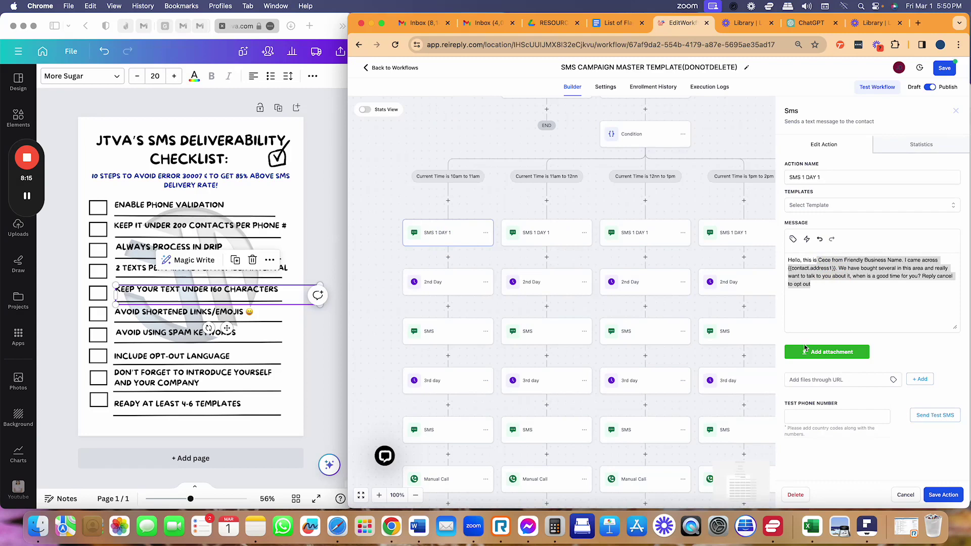
{"action": "left_click", "coordinate": [792, 339]}
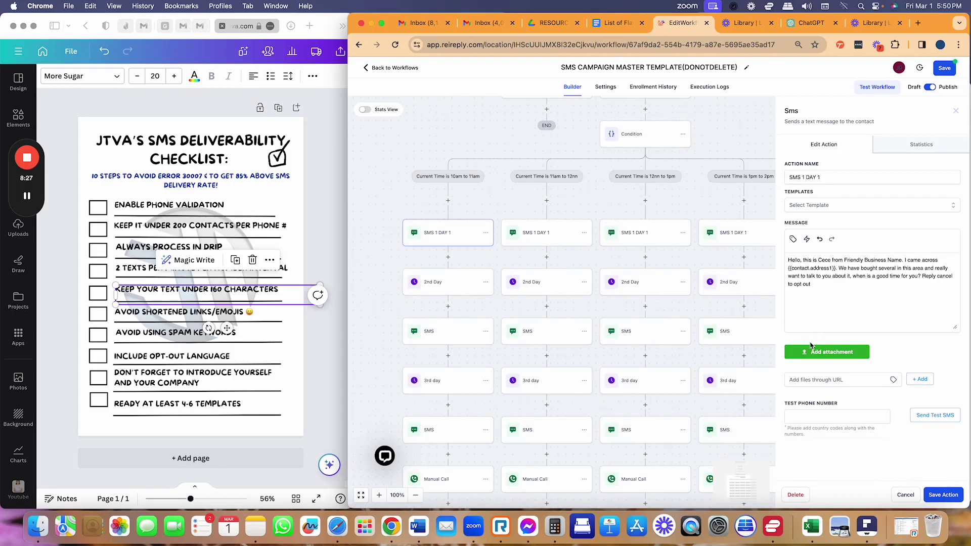
{"action": "triple_click", "coordinate": [818, 304]}
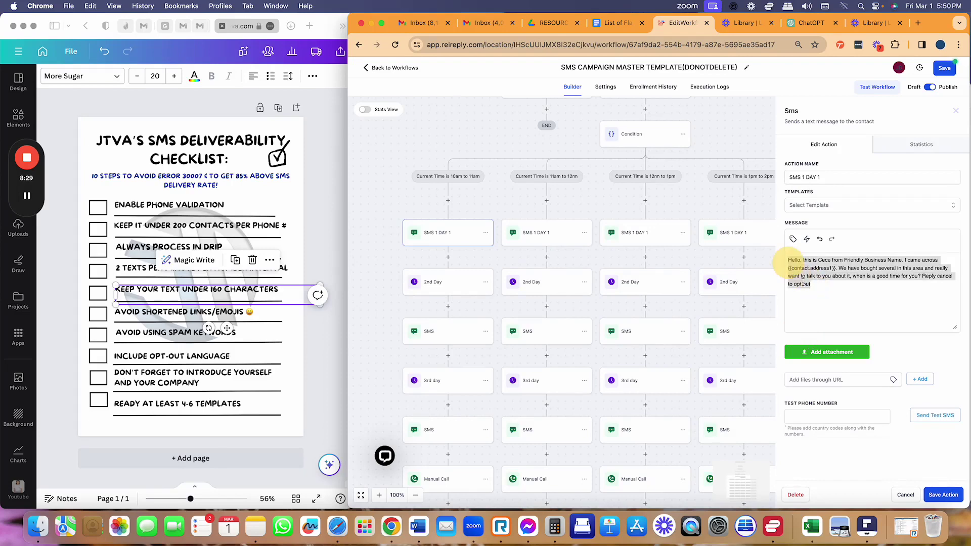
- Check the SMS message against the AVOID SHORTENED LINKS/EMOJIS checklist item
{"action": "left_click", "coordinate": [815, 318]}
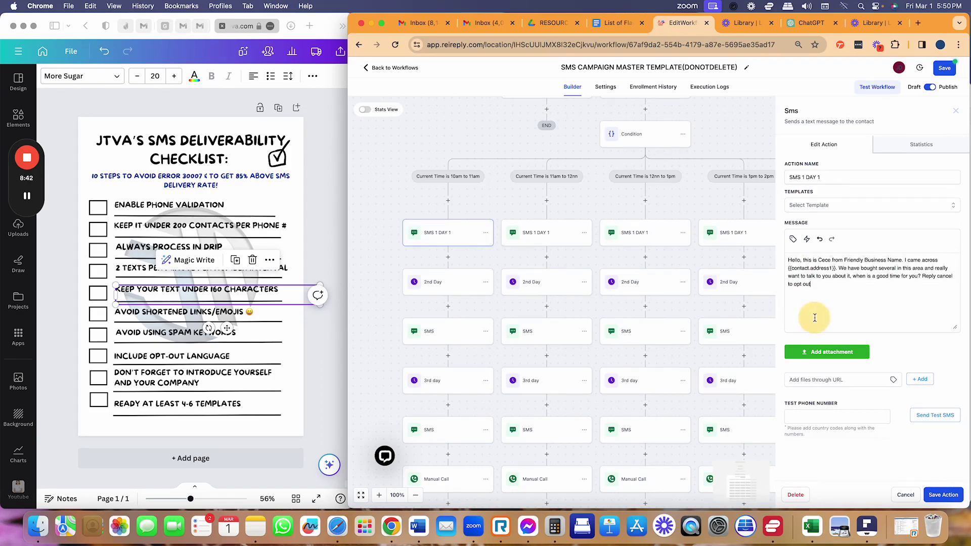
{"action": "left_click", "coordinate": [267, 316]}
{"action": "left_click", "coordinate": [267, 314]}
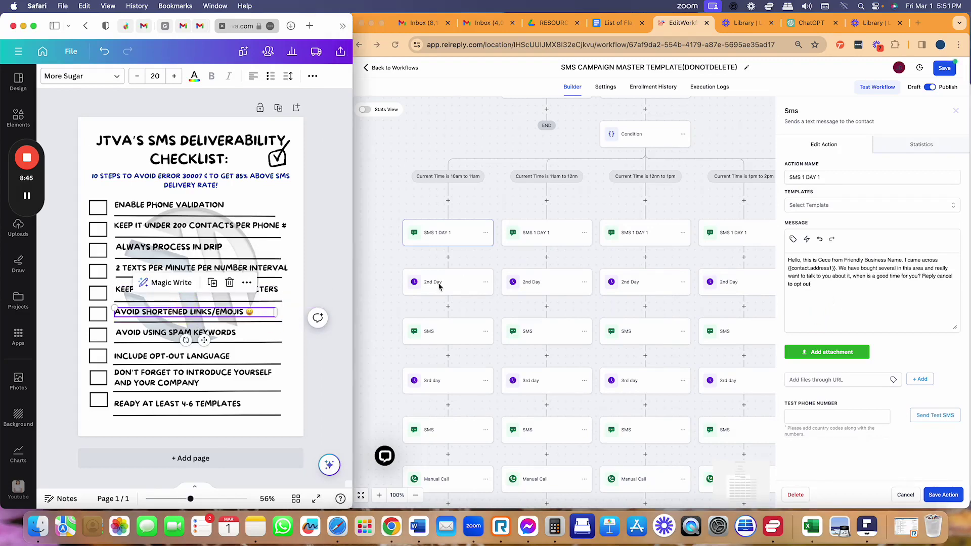
{"action": "left_click_drag", "start_coordinate": [823, 287], "coordinate": [787, 263]}
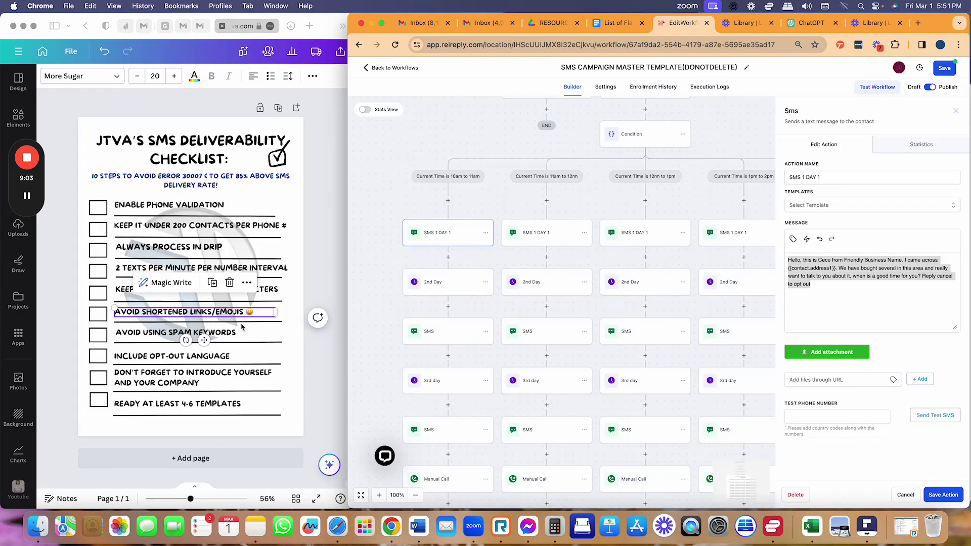
- Review the AVOID USING SPAM KEYWORDS item and bring up the List of Flagged Words document
{"action": "left_click", "coordinate": [227, 336]}
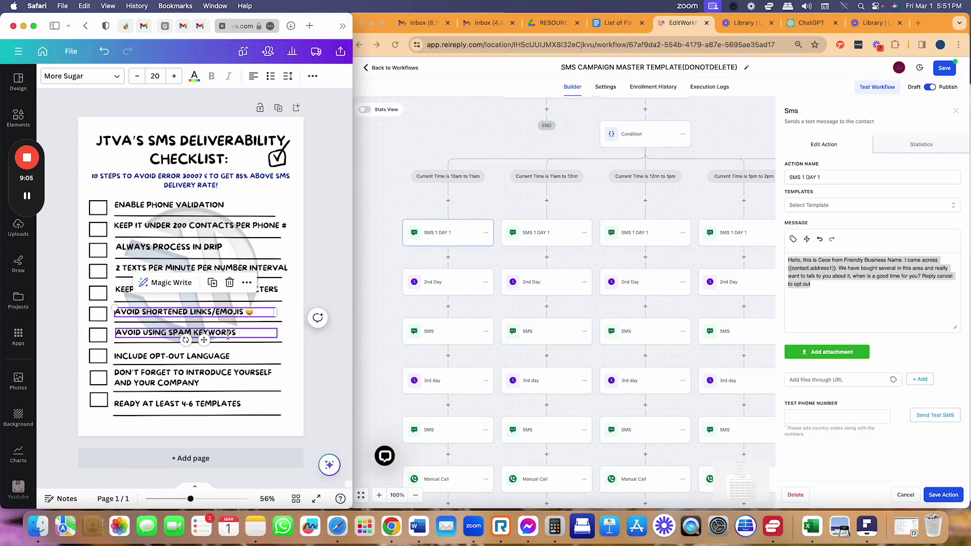
{"action": "left_click", "coordinate": [227, 336]}
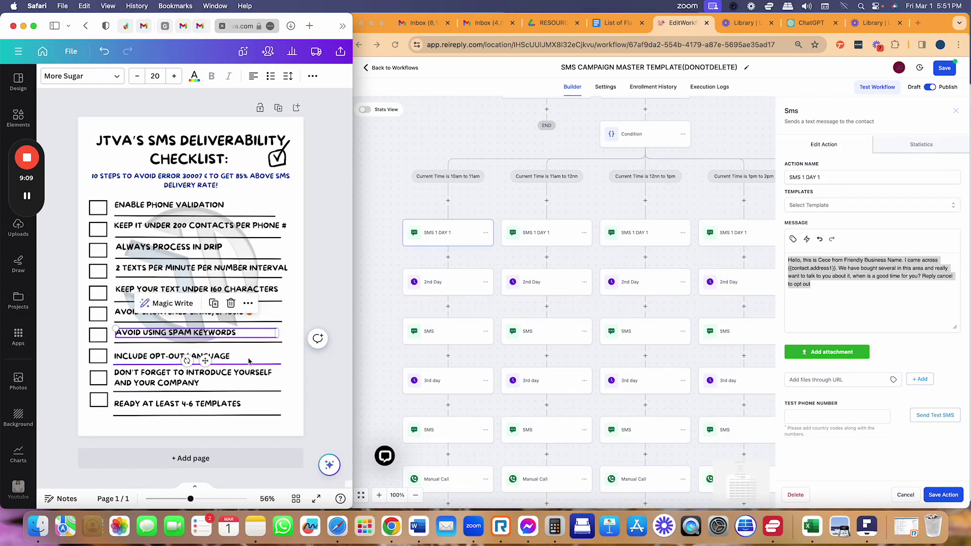
{"action": "left_click", "coordinate": [619, 23]}
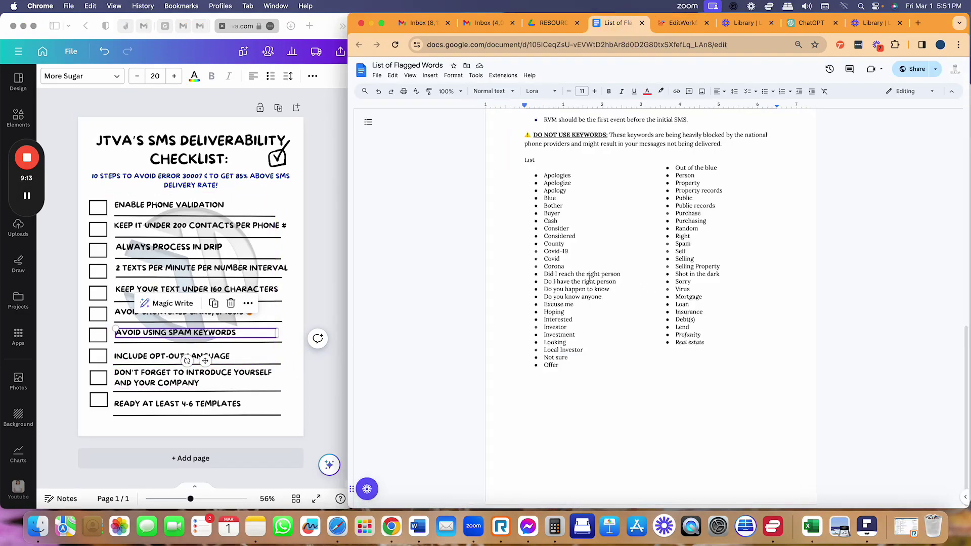
- Scan the flagged words from Apologies to Local Investor and Real estate, then return to the SMS workflow
{"action": "left_click_drag", "start_coordinate": [532, 176], "coordinate": [716, 348]}
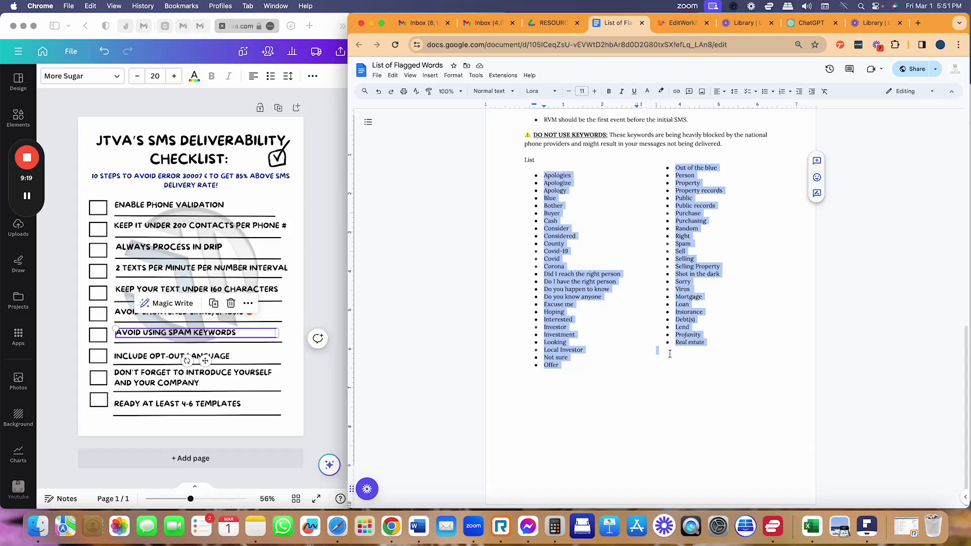
{"action": "left_click", "coordinate": [715, 349]}
{"action": "left_click", "coordinate": [586, 350], "text": "shift"}
{"action": "left_click_drag", "start_coordinate": [552, 342], "coordinate": [529, 165]}
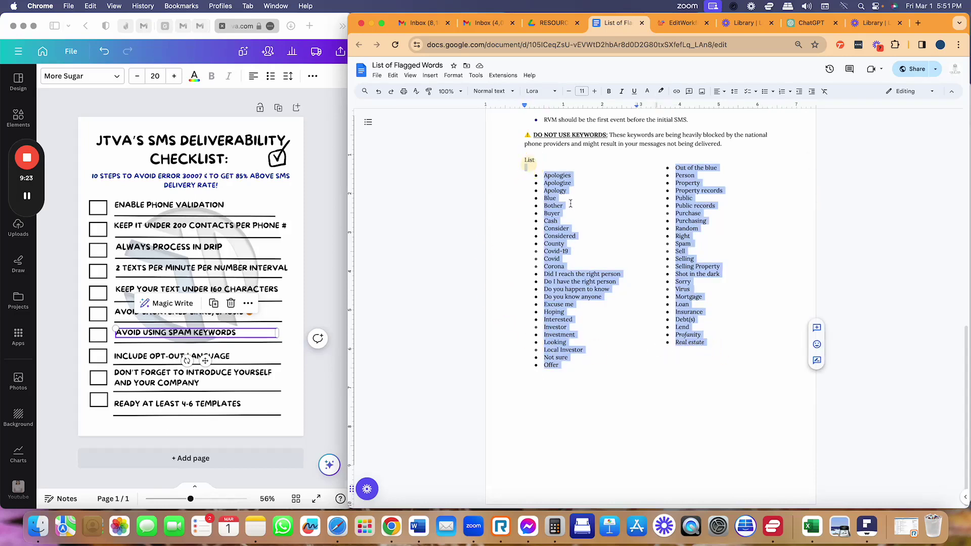
{"action": "left_click", "coordinate": [556, 176]}
{"action": "double_click", "coordinate": [556, 175]}
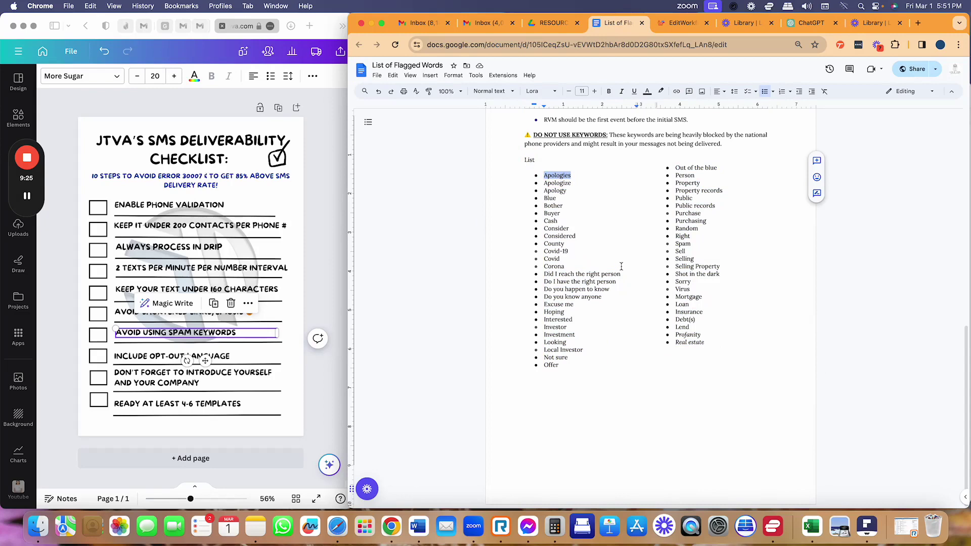
{"action": "left_click", "coordinate": [680, 25]}
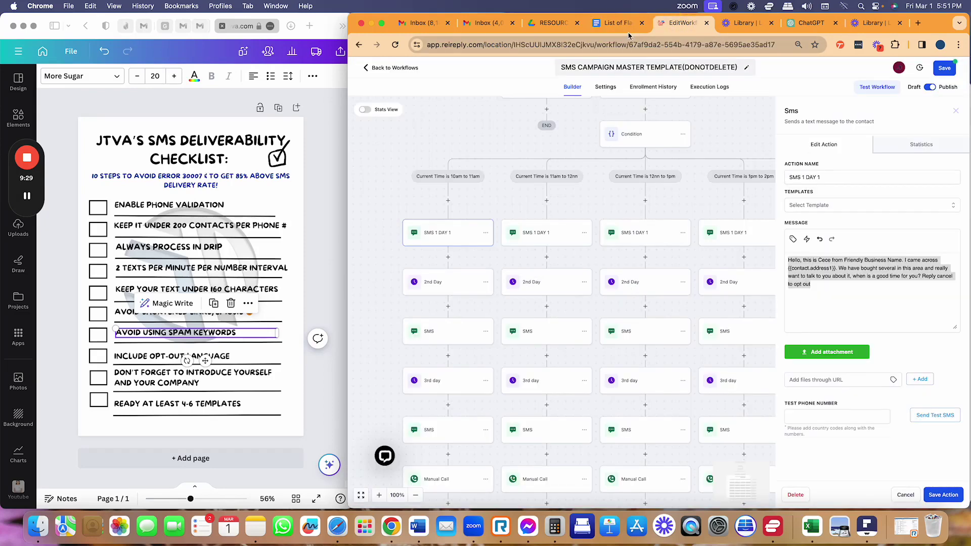
{"action": "left_click", "coordinate": [618, 23]}
{"action": "left_click_drag", "start_coordinate": [572, 176], "coordinate": [658, 351]}
{"action": "left_click", "coordinate": [680, 24]}
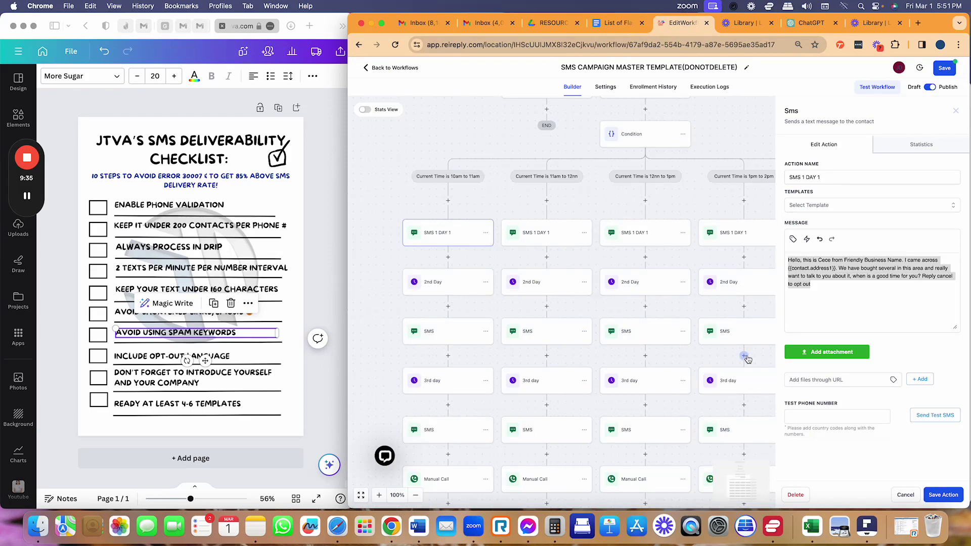
{"action": "left_click", "coordinate": [252, 359]}
{"action": "left_click", "coordinate": [238, 360]}
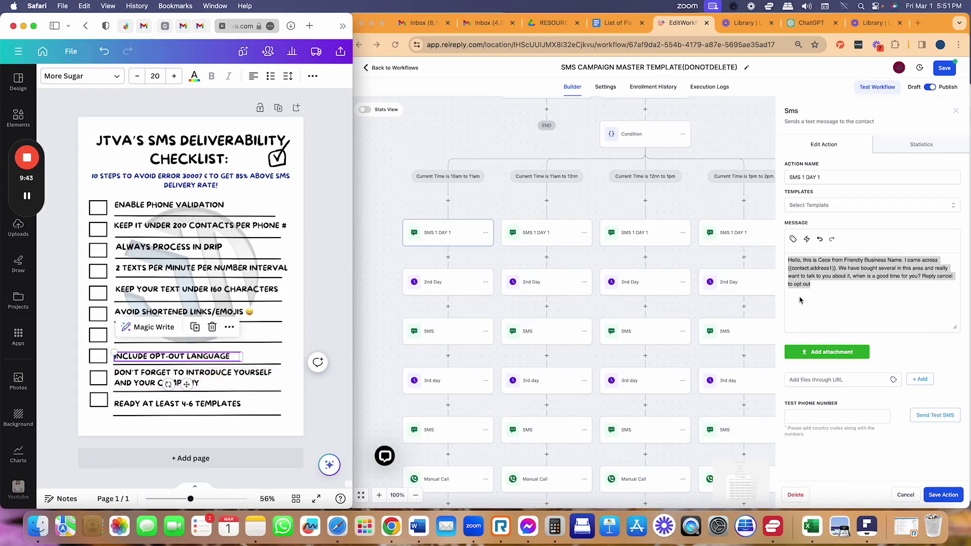
{"action": "left_click", "coordinate": [823, 298]}
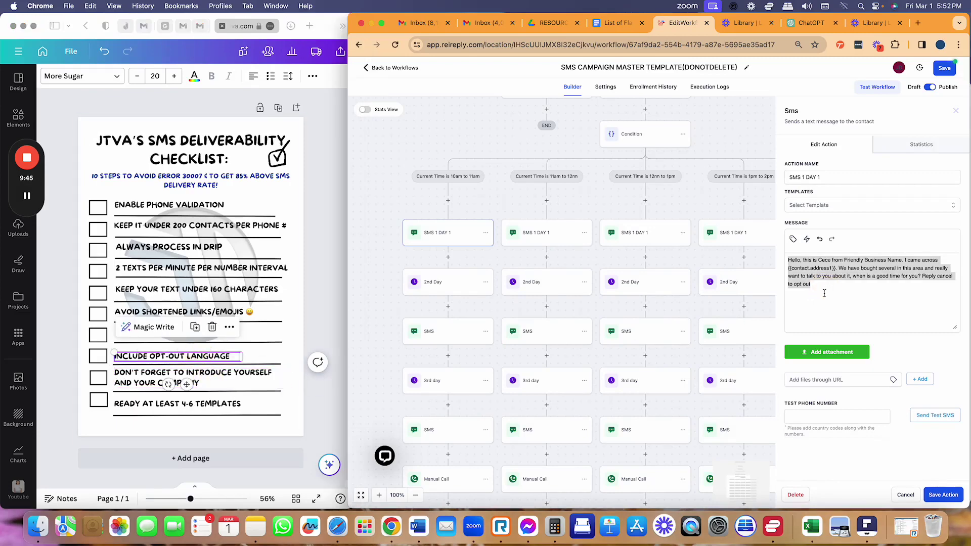
{"action": "left_click", "coordinate": [824, 293]}
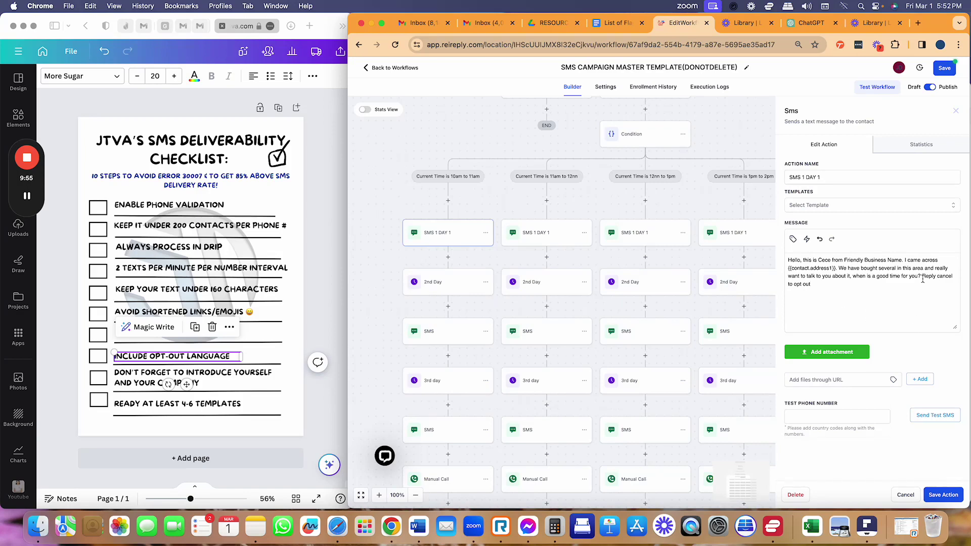
{"action": "left_click_drag", "start_coordinate": [922, 276], "coordinate": [943, 291]}
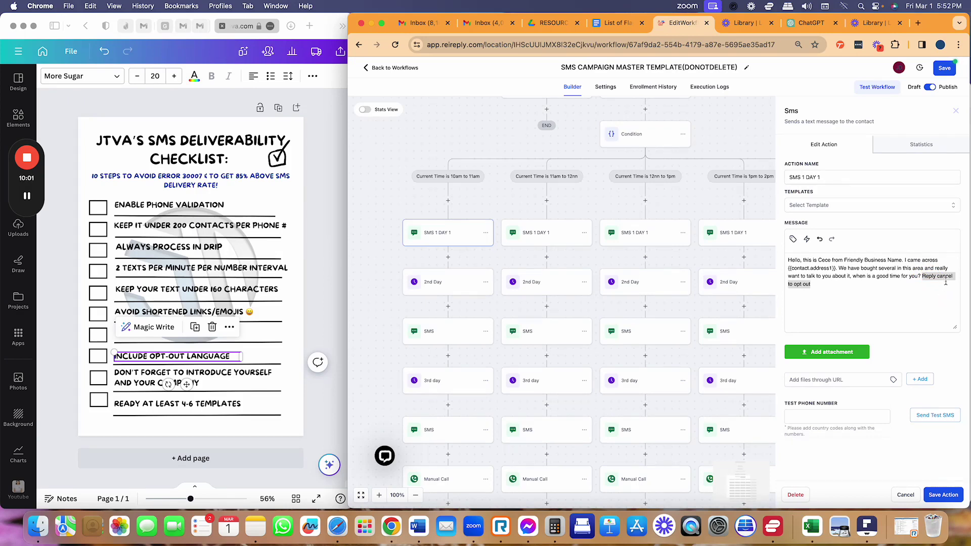
{"action": "double_click", "coordinate": [944, 277]}
{"action": "left_click", "coordinate": [222, 405]}
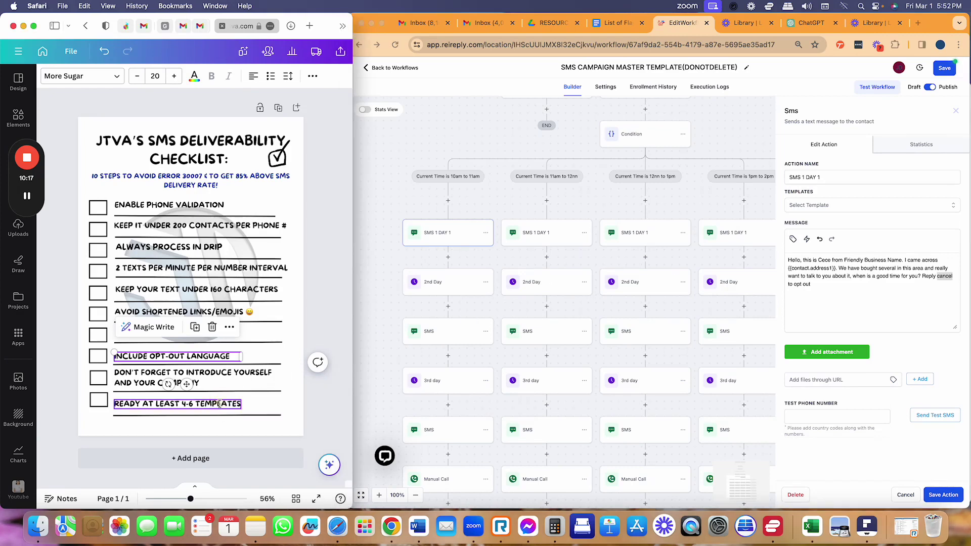
{"action": "left_click", "coordinate": [221, 404]}
{"action": "left_click", "coordinate": [274, 380]}
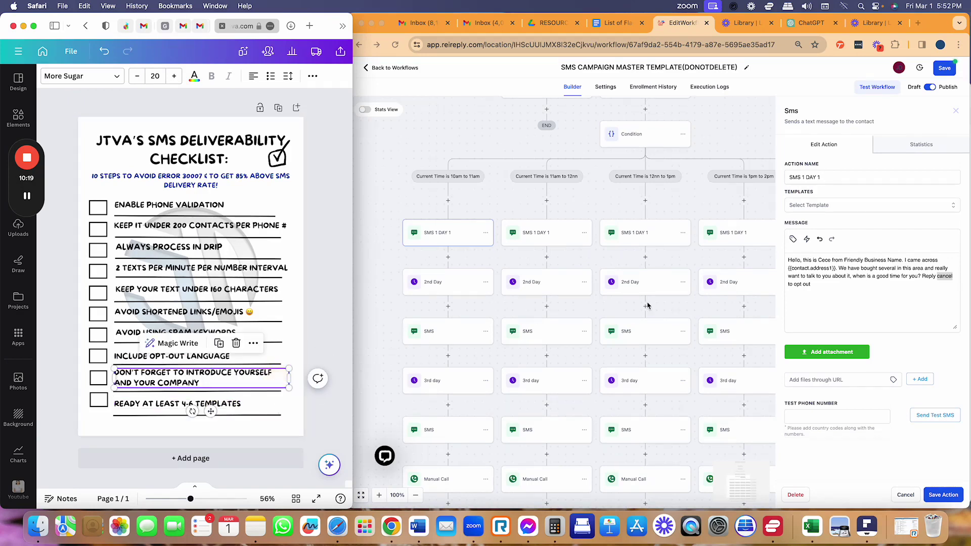
{"action": "left_click", "coordinate": [844, 272]}
{"action": "left_click_drag", "start_coordinate": [844, 260], "coordinate": [902, 260]}
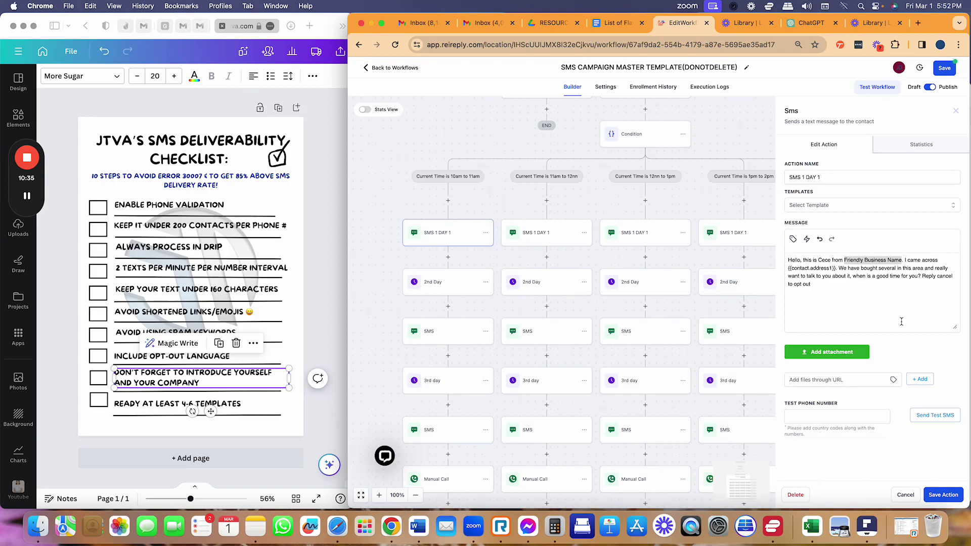
{"action": "left_click", "coordinate": [285, 292]}
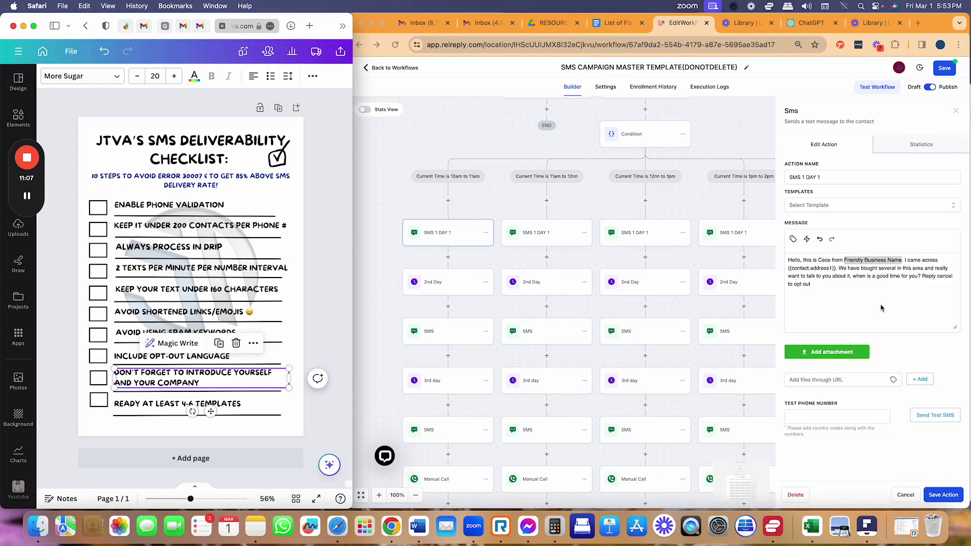
{"action": "scroll", "coordinate": [545, 256], "scroll_direction": "up", "scroll_amount": 2}
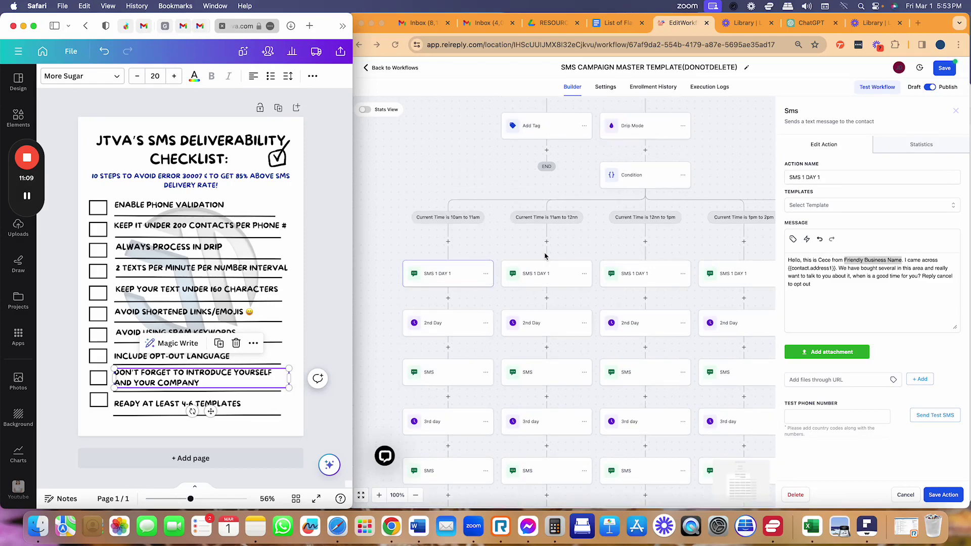
{"action": "scroll", "coordinate": [545, 256], "scroll_direction": "up", "scroll_amount": 10}
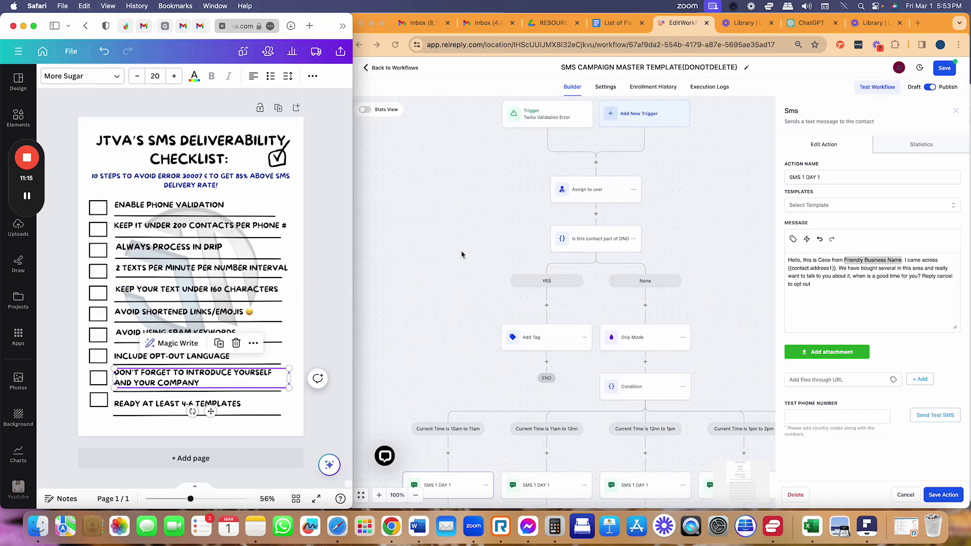
{"action": "scroll", "coordinate": [463, 255], "scroll_direction": "up", "scroll_amount": 7}
{"action": "scroll", "coordinate": [526, 260], "scroll_direction": "down", "scroll_amount": 15}
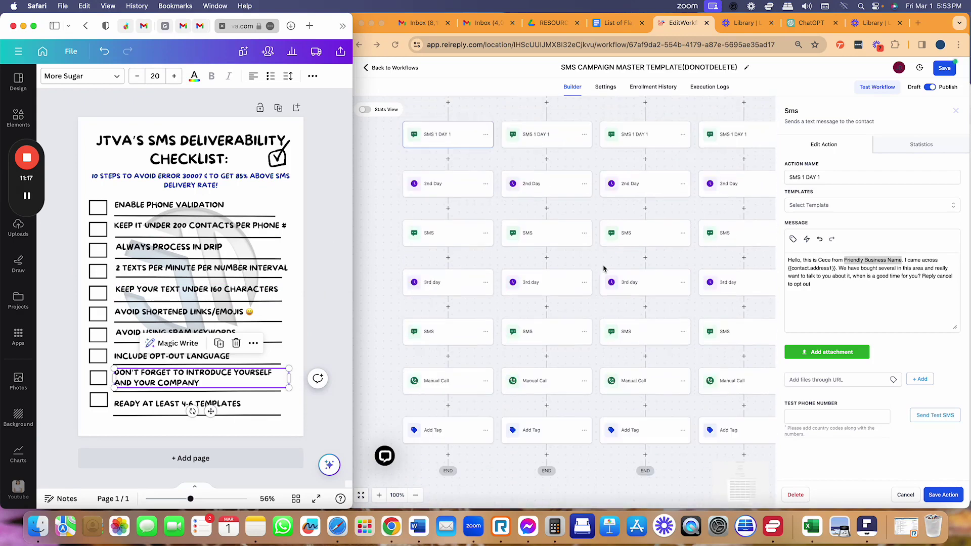
{"action": "scroll", "coordinate": [604, 268], "scroll_direction": "down", "scroll_amount": 1}
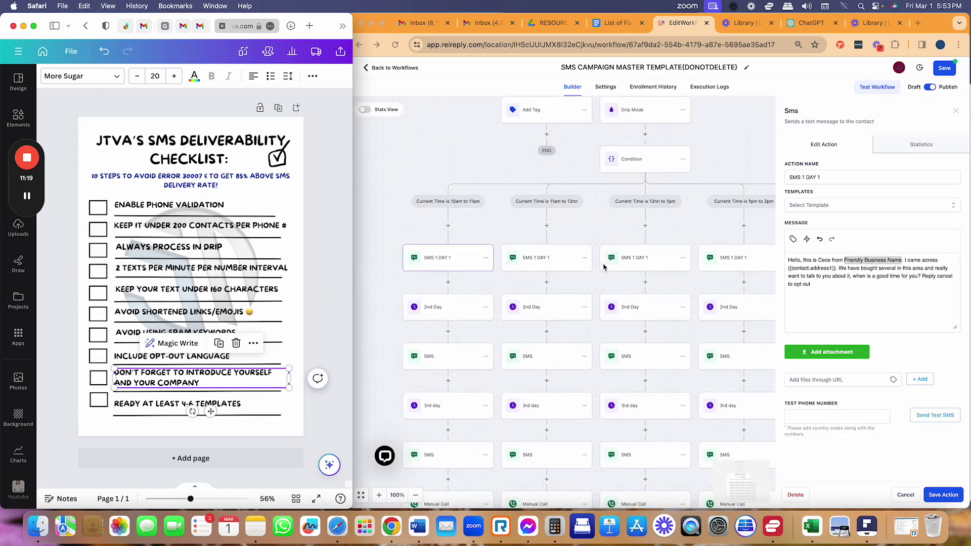